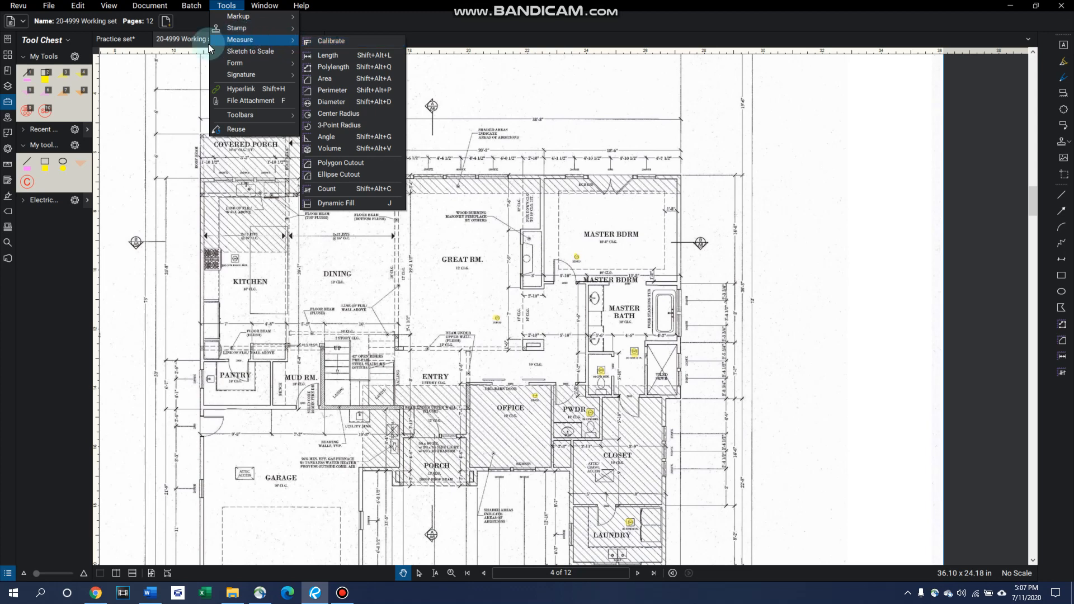
# Step: Calibrate the page scale using the 18'-6" dimension above the master bedroom, entering 18'6" as the distance between its end ticks
pyautogui.click(339, 56)
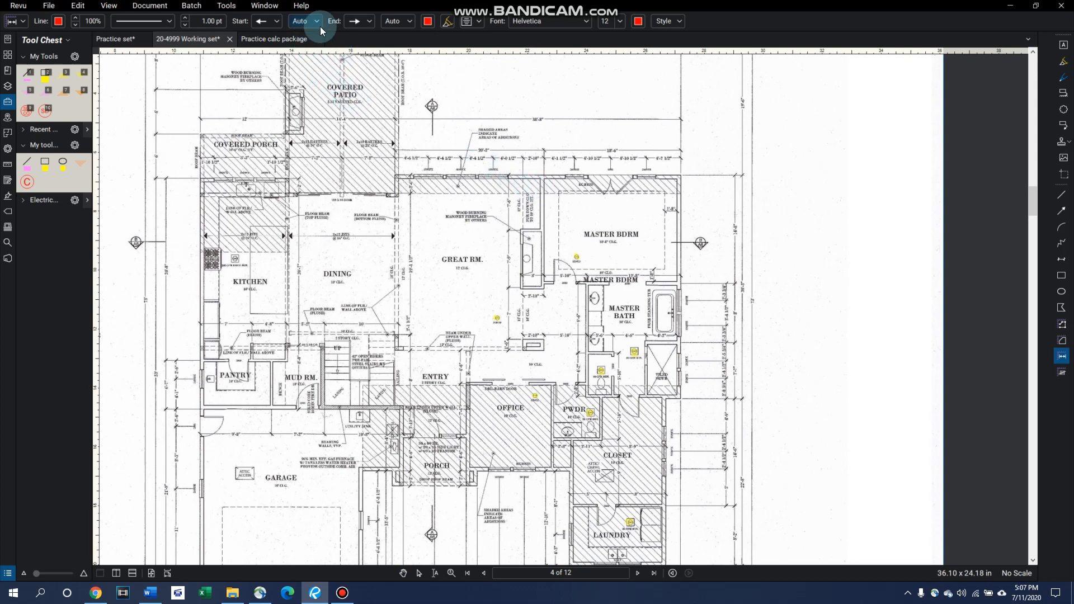
pyautogui.click(227, 5)
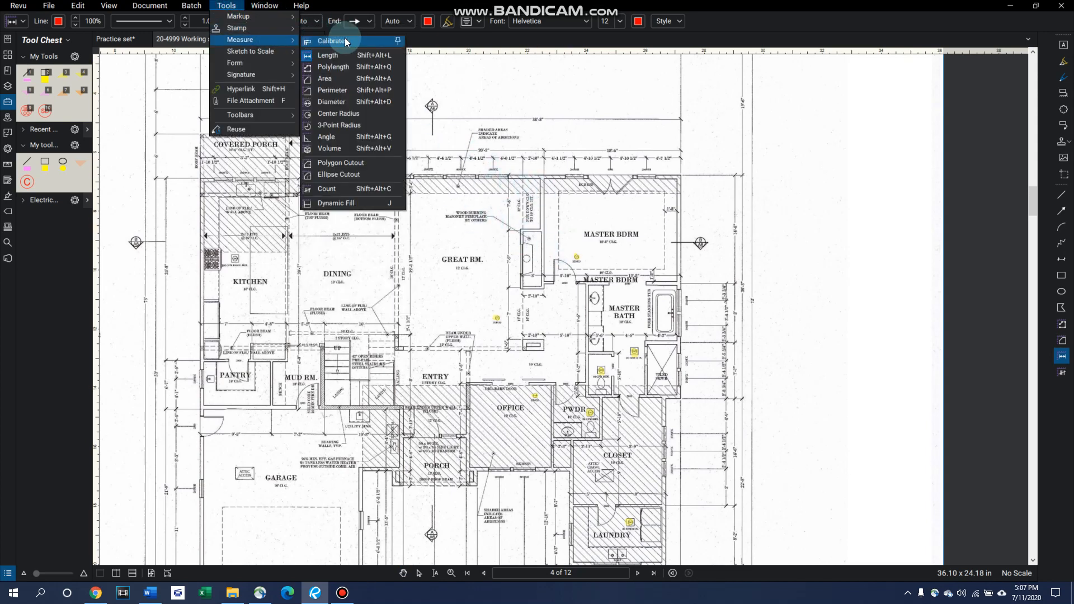
pyautogui.click(336, 39)
pyautogui.click(620, 329)
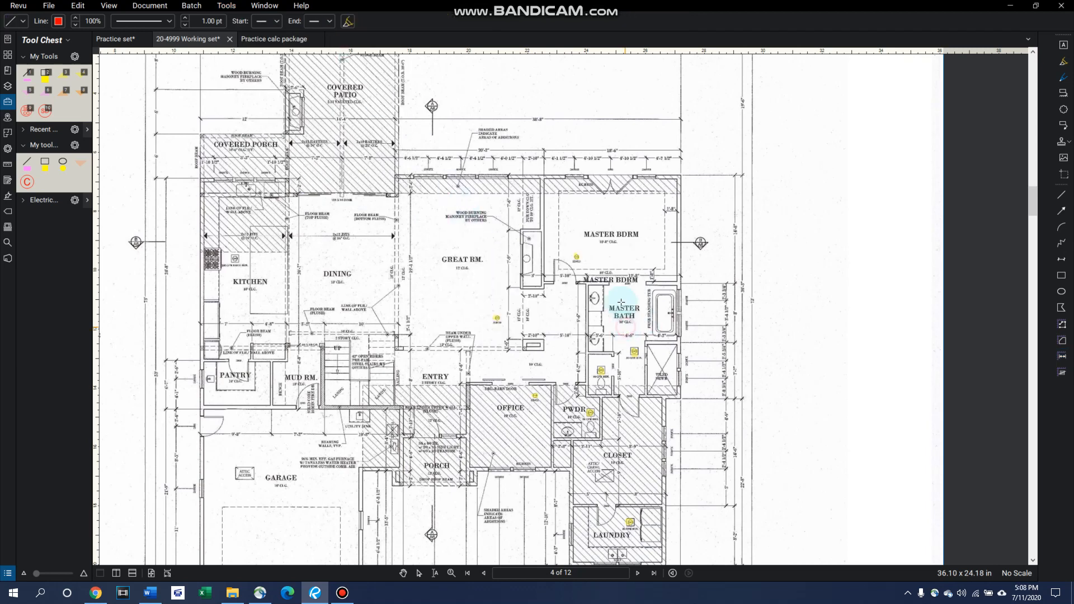
pyautogui.scroll(-1, 595, 167)
pyautogui.scroll(6, 595, 167)
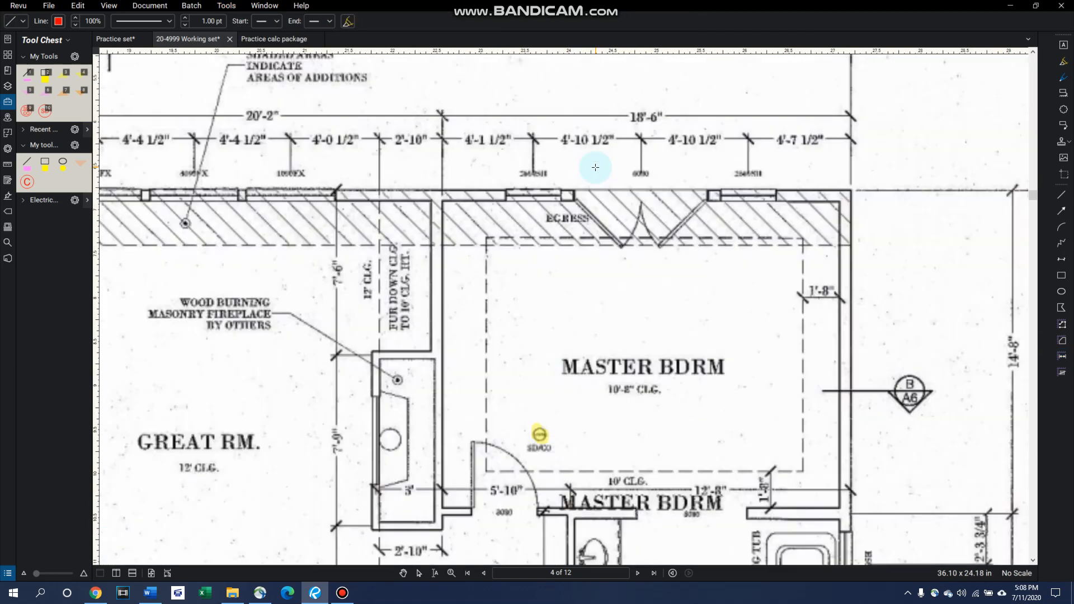
pyautogui.scroll(1, 595, 167)
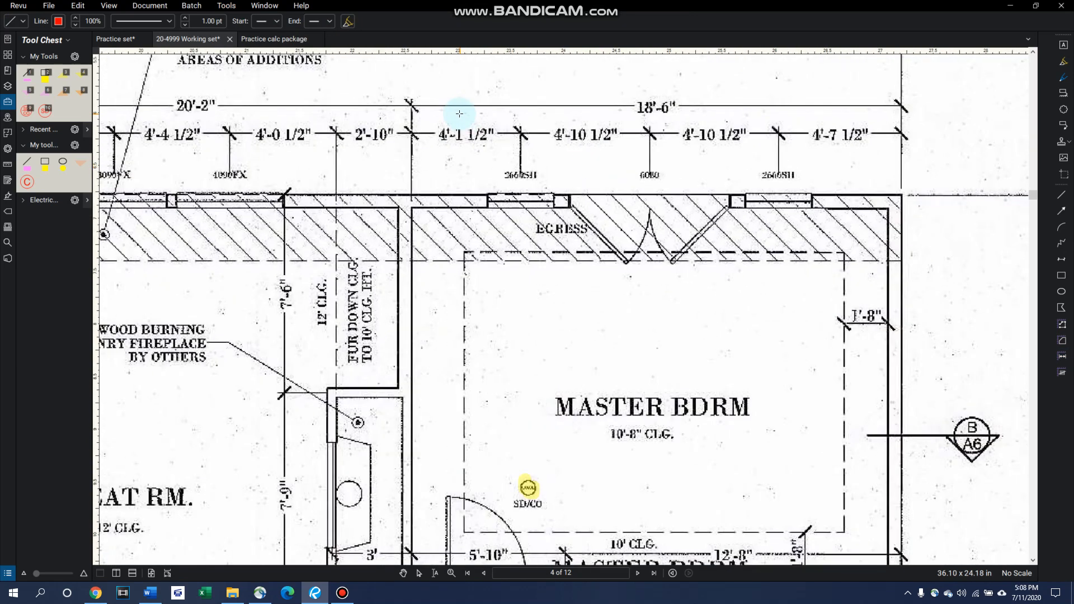
pyautogui.click(411, 105)
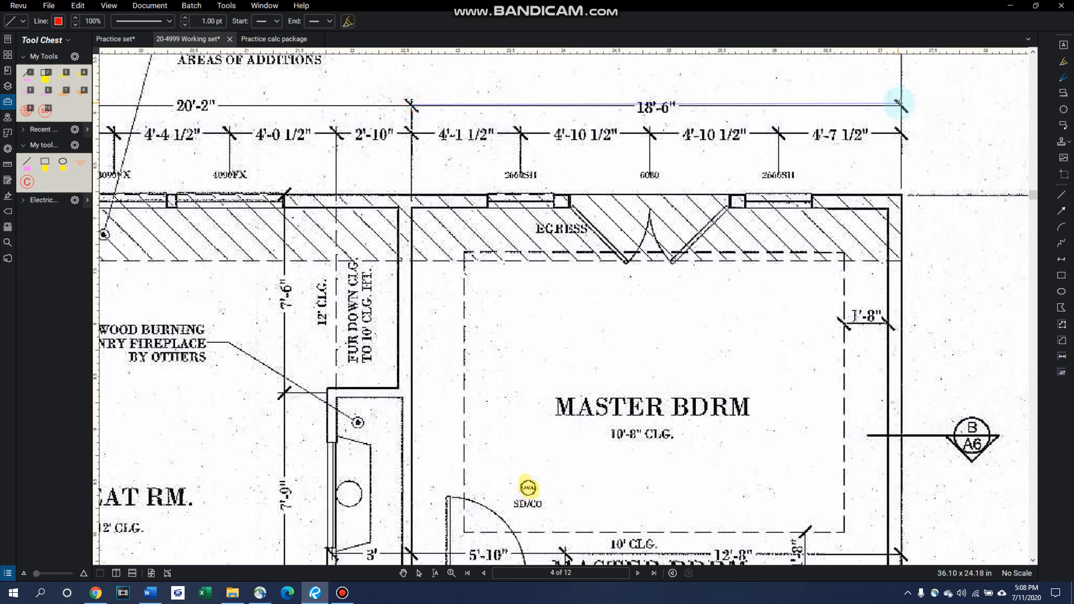
pyautogui.click(900, 104)
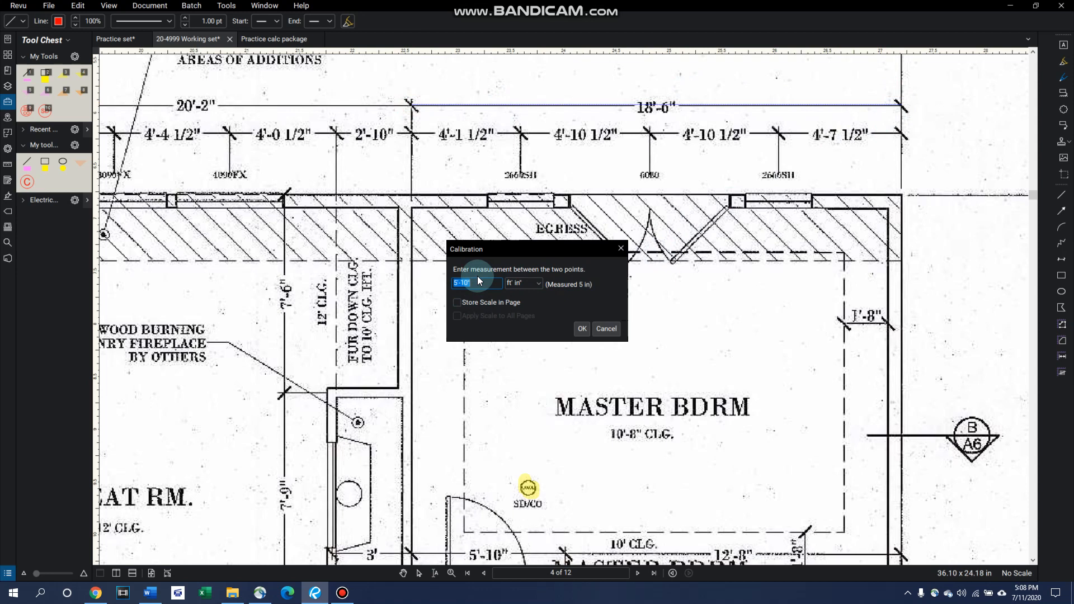
pyautogui.write("18'6")
pyautogui.click(581, 328)
# Step: Measure the length of the egress door opening in the master bedroom's exterior wall
pyautogui.scroll(-3, 589, 305)
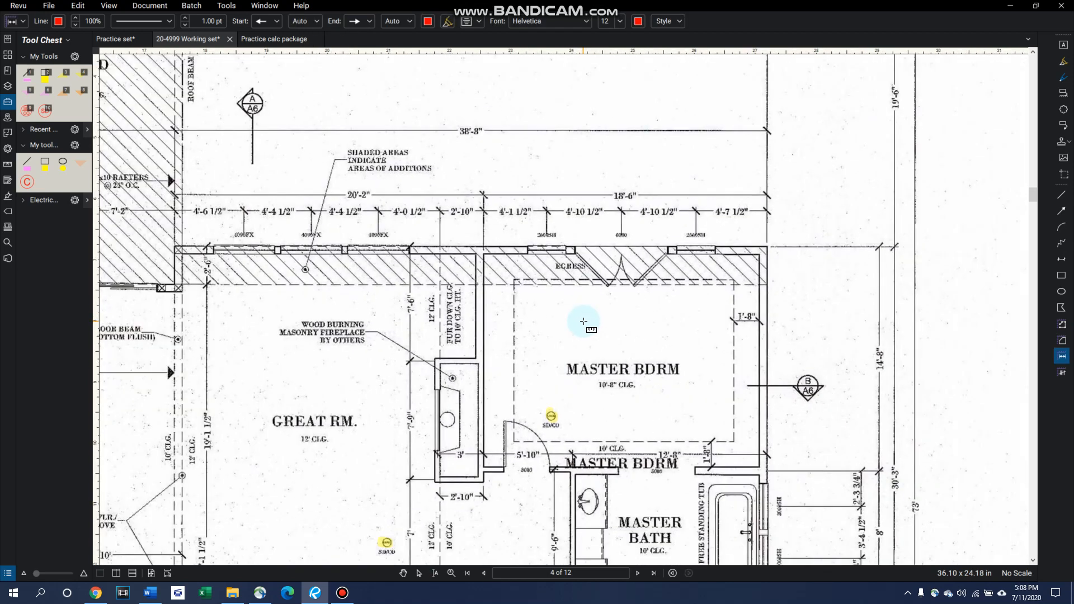
pyautogui.click(227, 5)
pyautogui.moveTo(274, 44)
pyautogui.click(336, 56)
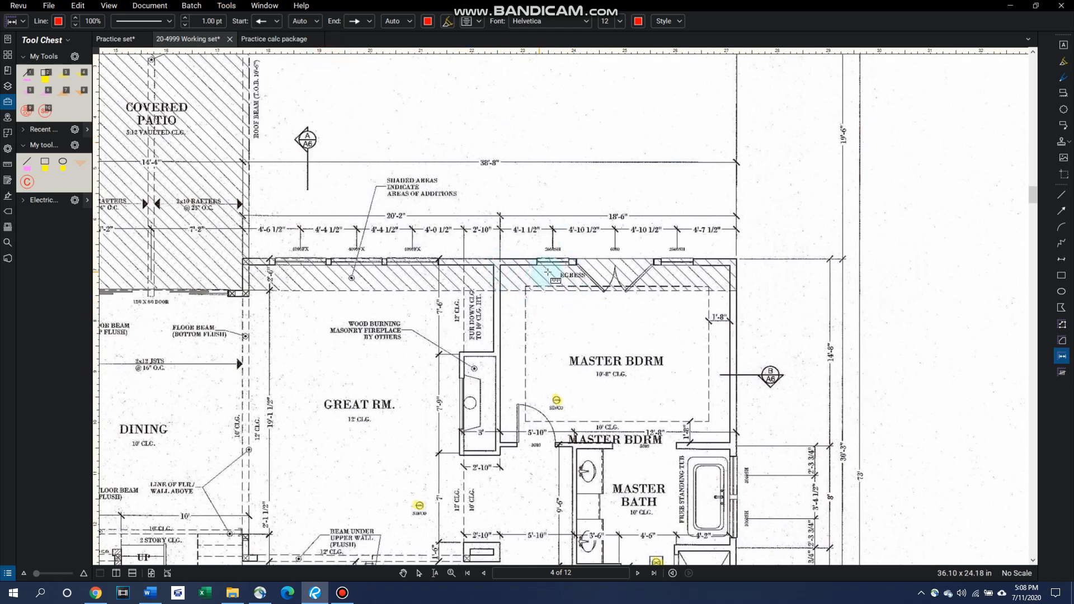
pyautogui.click(578, 262)
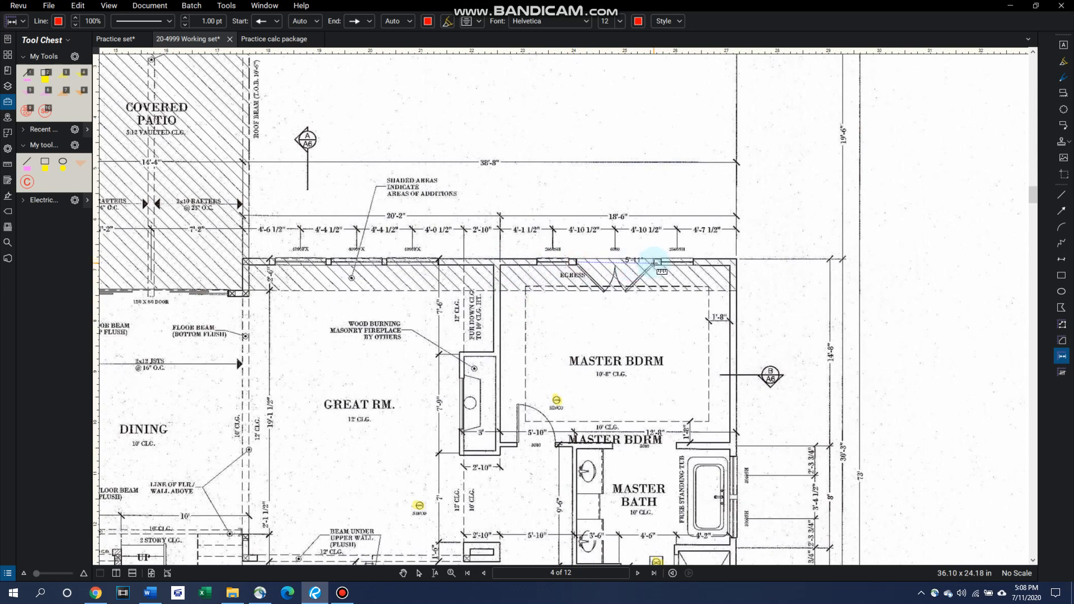
pyautogui.click(655, 262)
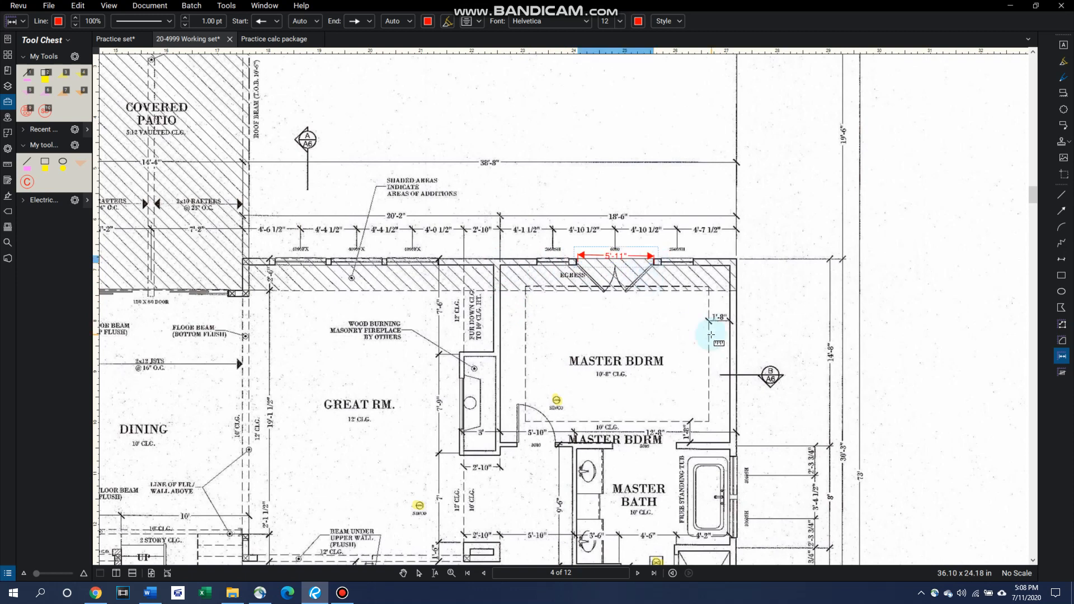
# Step: Place two trial length measurements inside the master bedroom
pyautogui.click(641, 332)
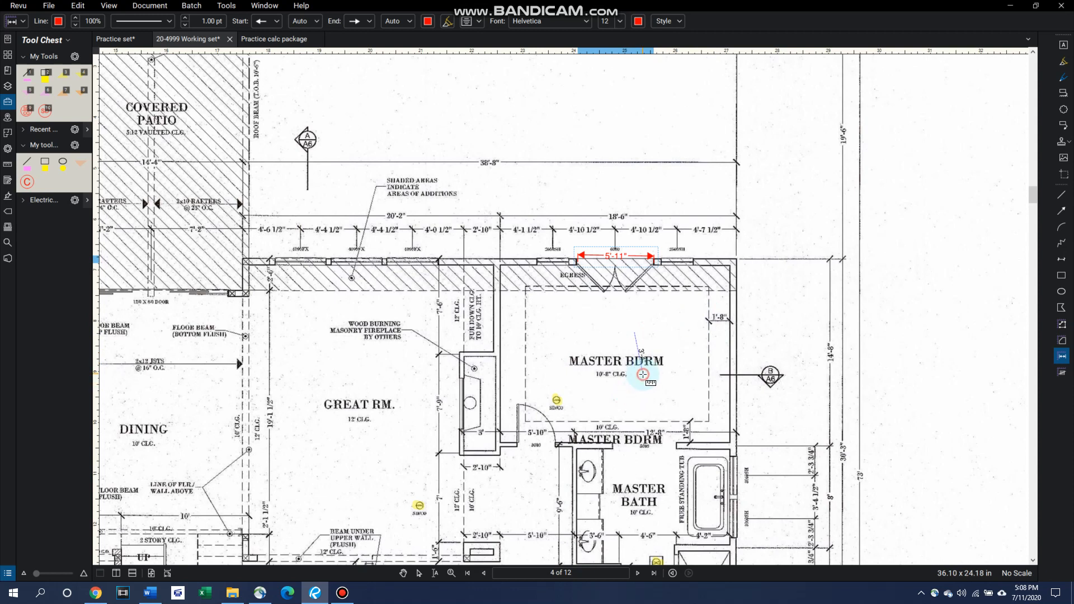
pyautogui.click(648, 371)
pyautogui.click(677, 399)
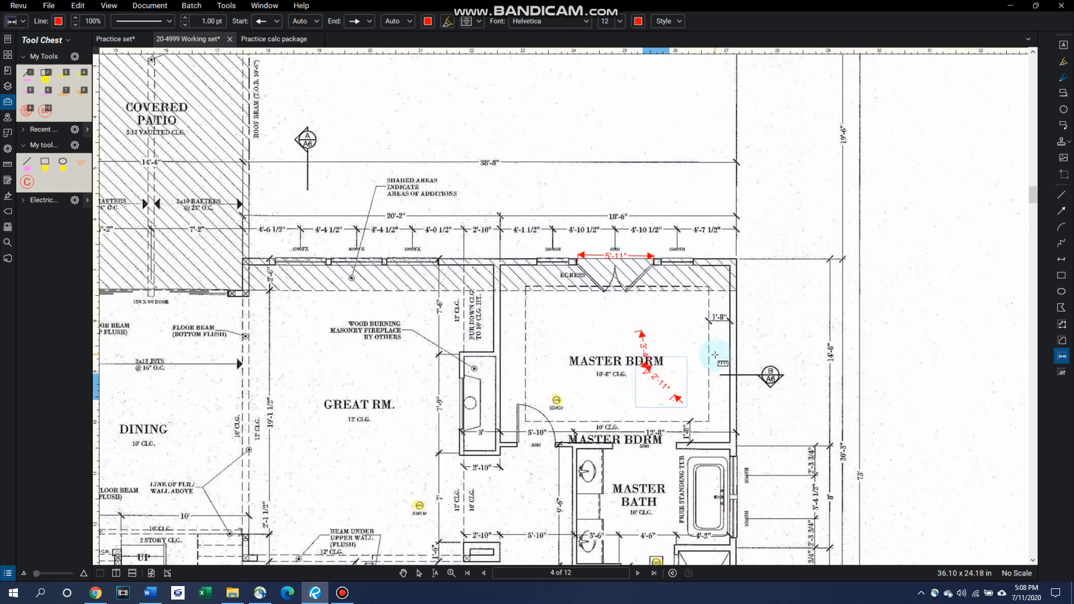
# Step: Remove the trial length measurements from the master bedroom together with the one across the egress door opening
pyautogui.hotkey('ctrl', 'z')
pyautogui.click(419, 505)
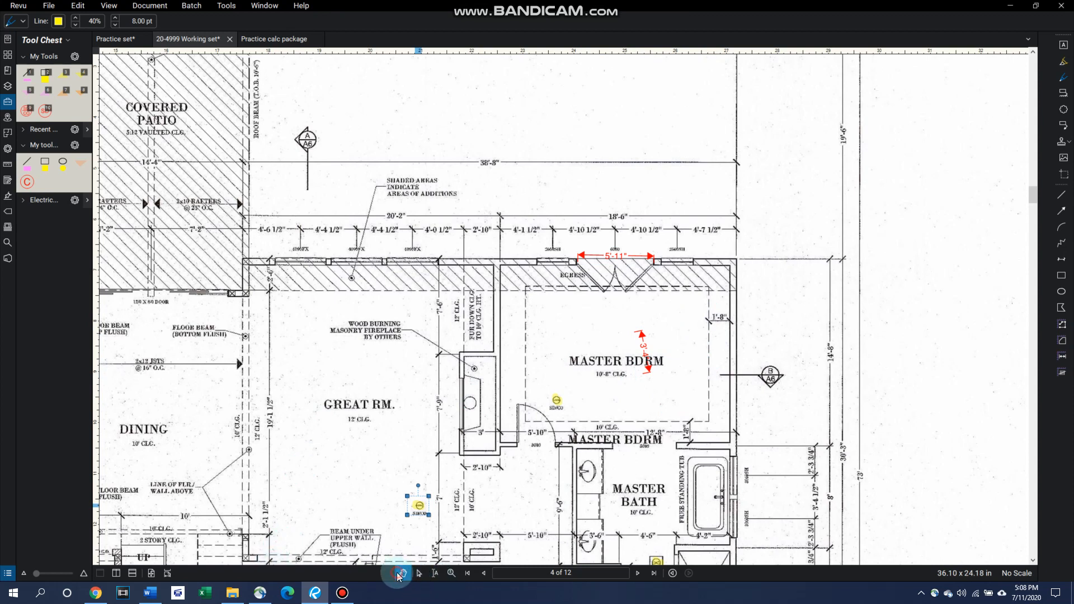
pyautogui.click(645, 351)
pyautogui.press('Delete')
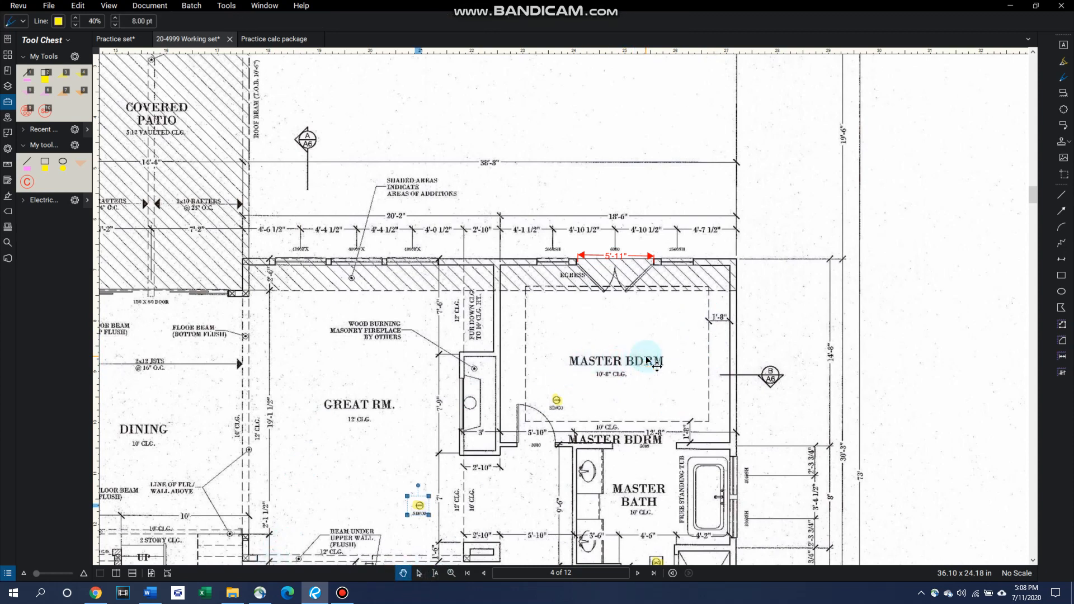
pyautogui.click(623, 256)
pyautogui.press('Delete')
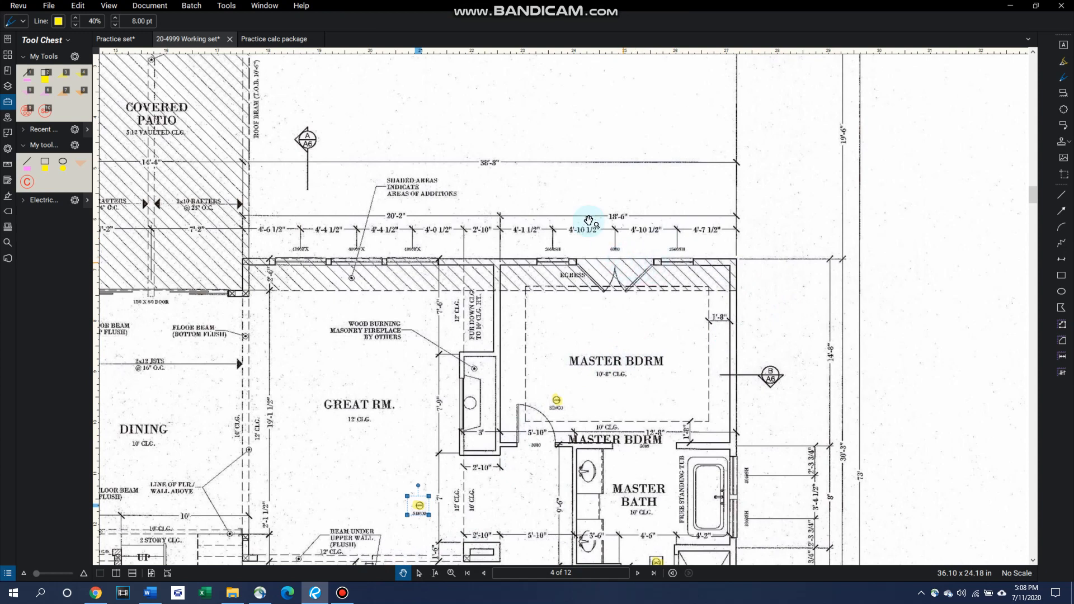
# Step: Measure the master bedroom's area by tracing a closed outline along its inside walls, including the door opening recesses
pyautogui.click(227, 6)
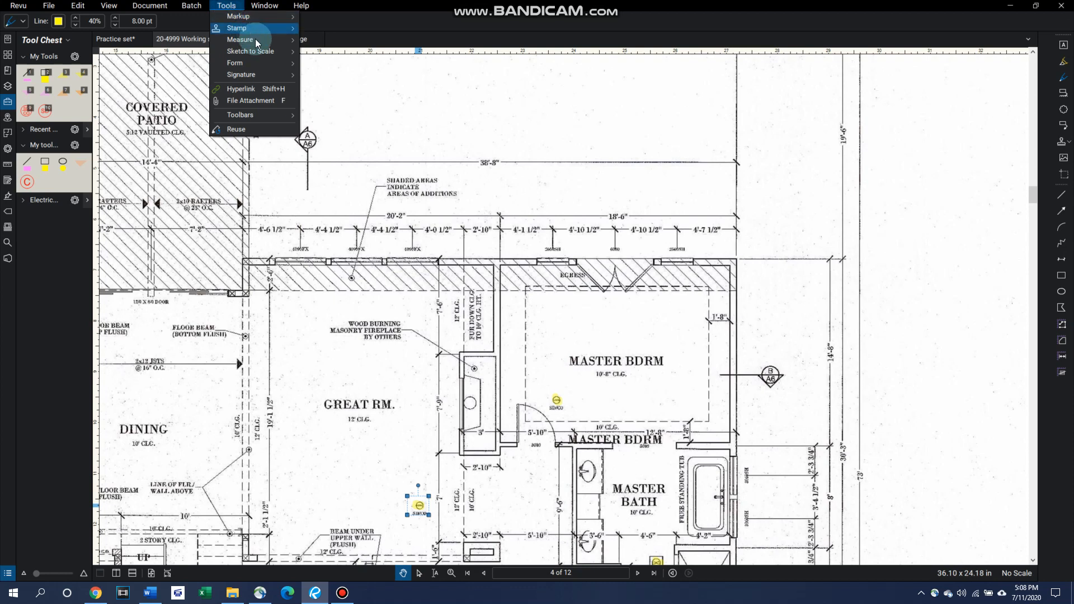
pyautogui.moveTo(274, 40)
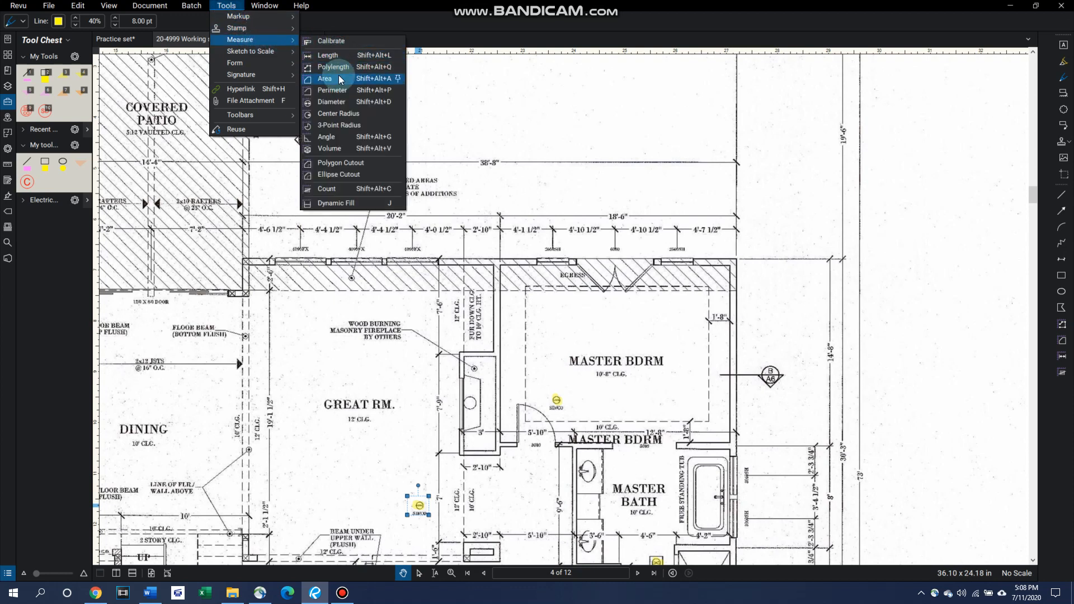
pyautogui.click(392, 78)
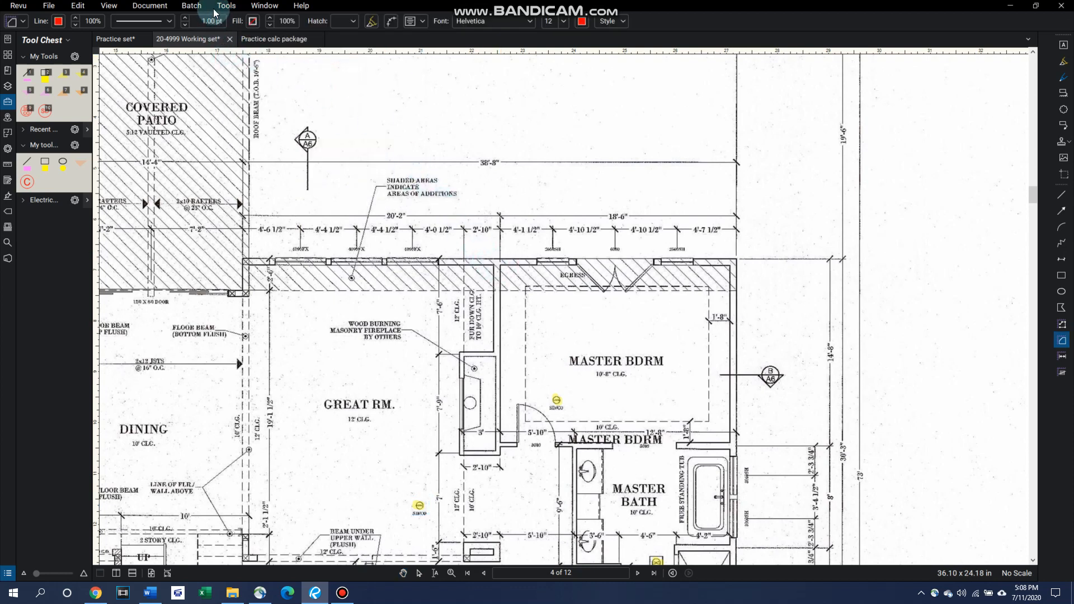
pyautogui.click(502, 265)
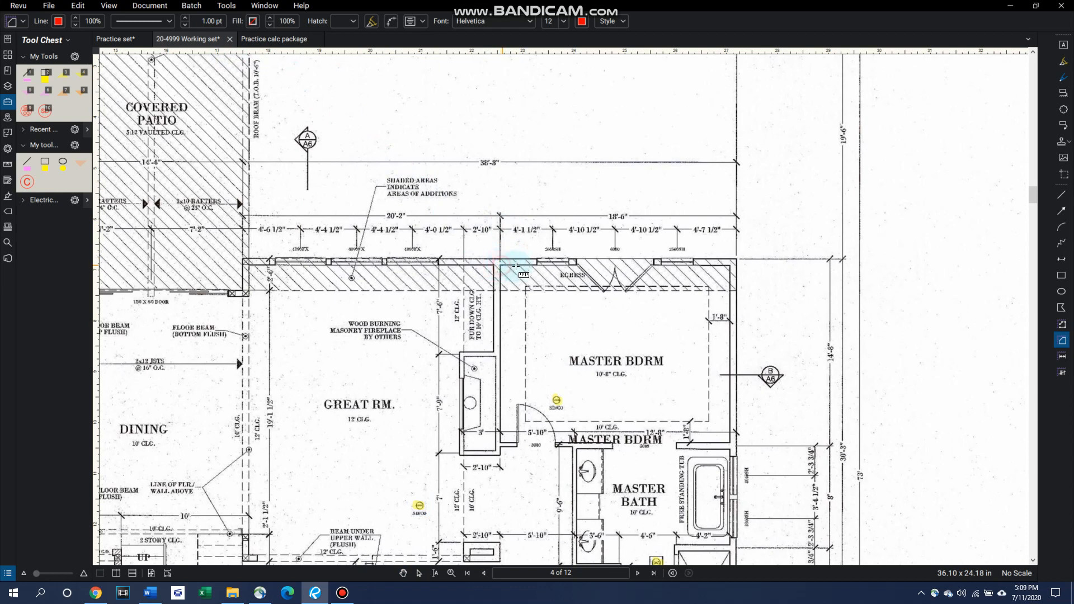
pyautogui.click(578, 259)
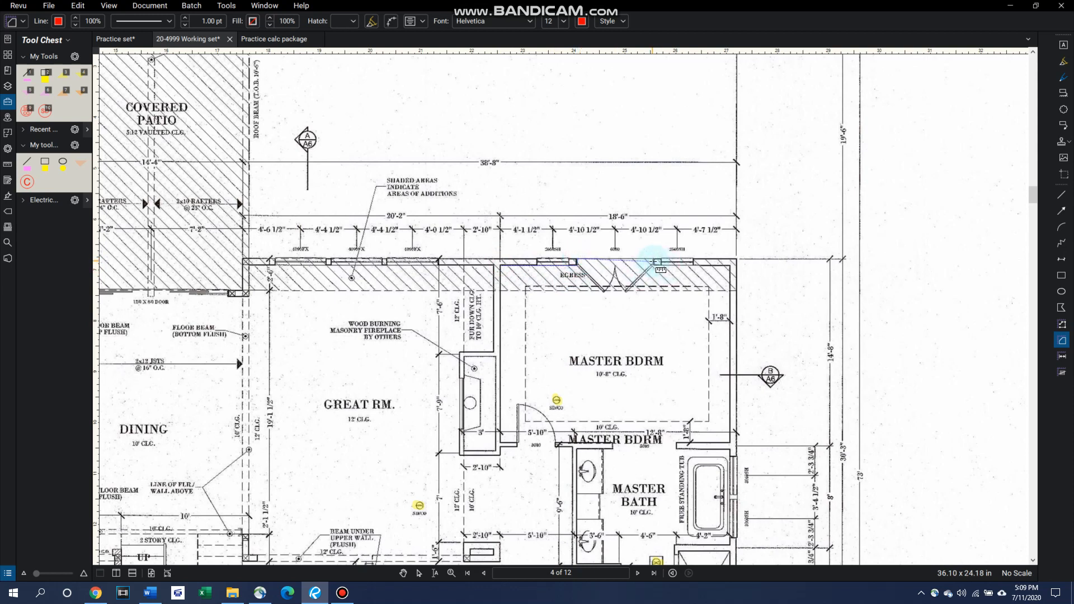
pyautogui.click(653, 264)
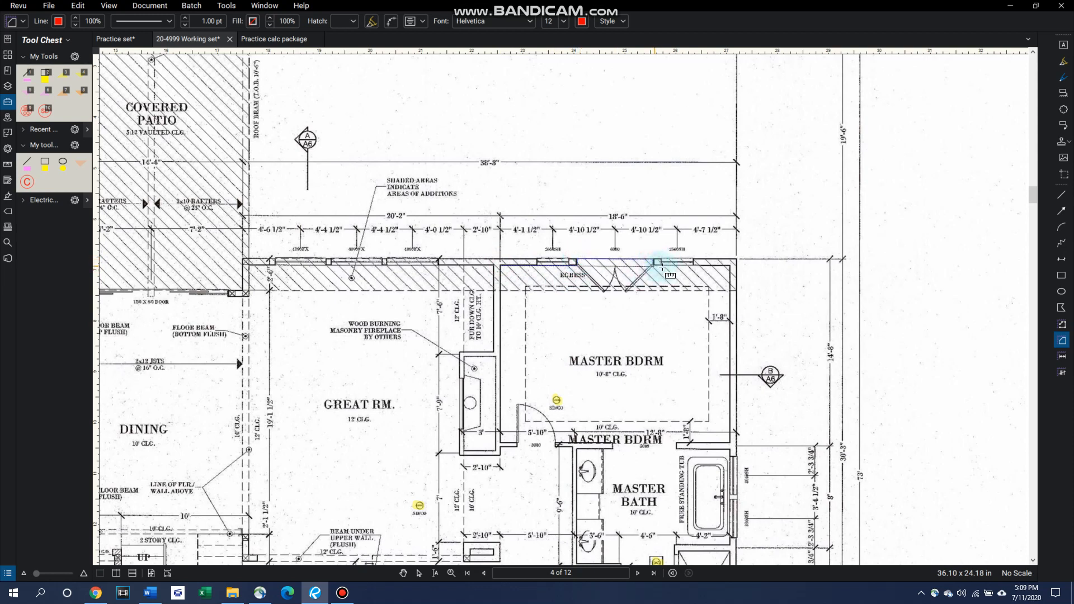
pyautogui.click(729, 266)
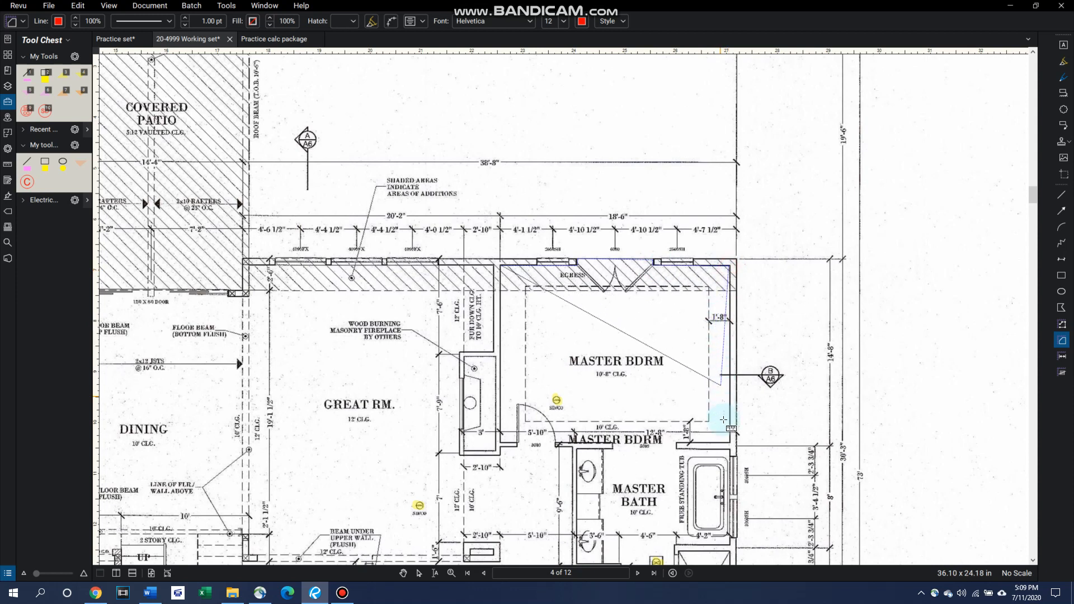
pyautogui.click(728, 437)
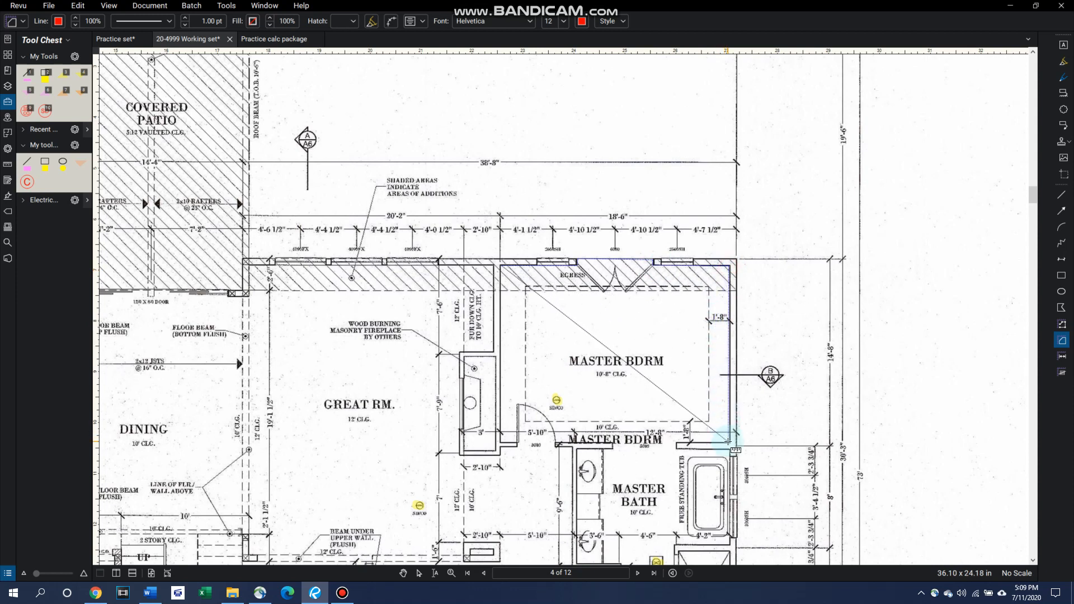
pyautogui.click(676, 448)
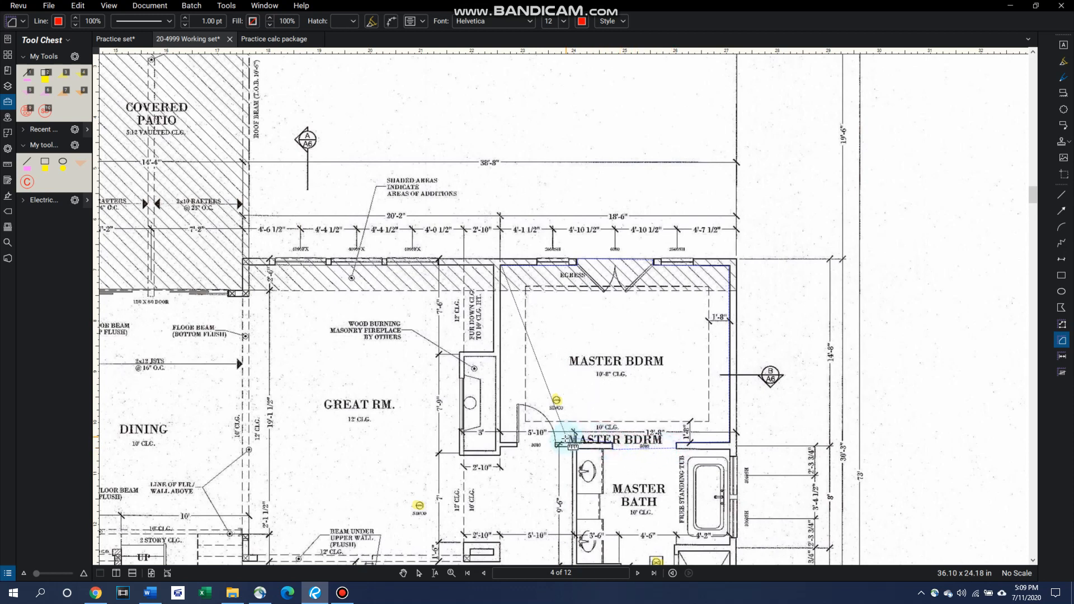
pyautogui.click(502, 445)
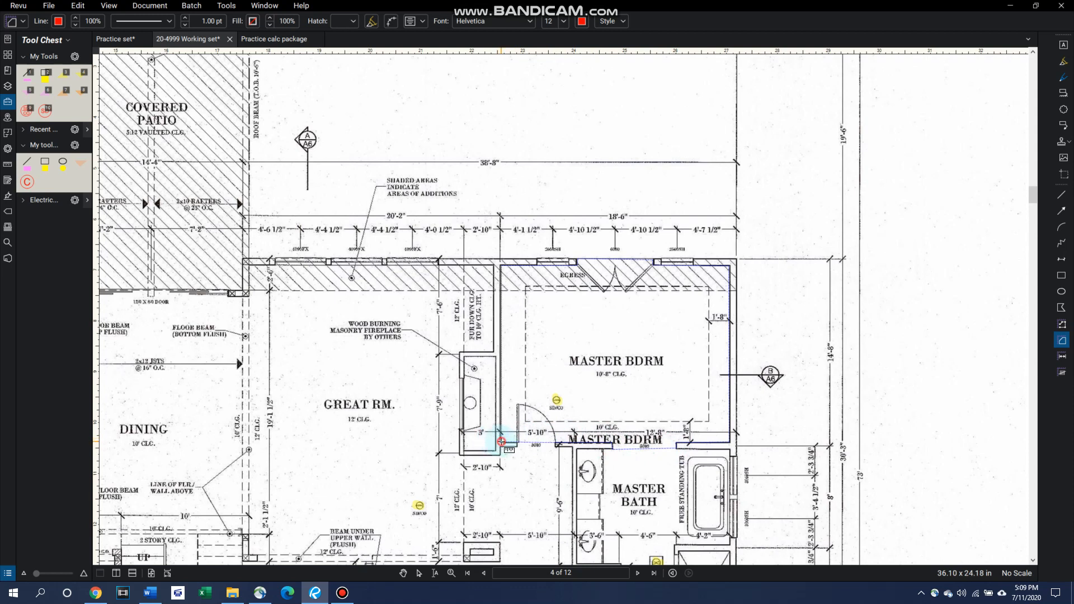
pyautogui.click(502, 266)
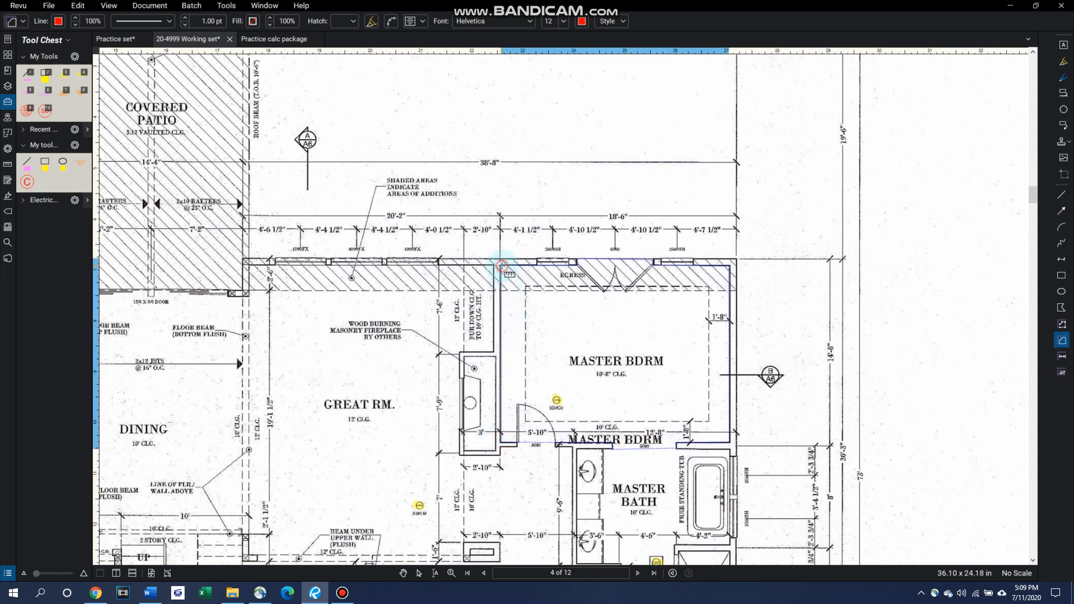
# Step: Examine the area label at the centre of the traced master bedroom
pyautogui.scroll(1, 621, 362)
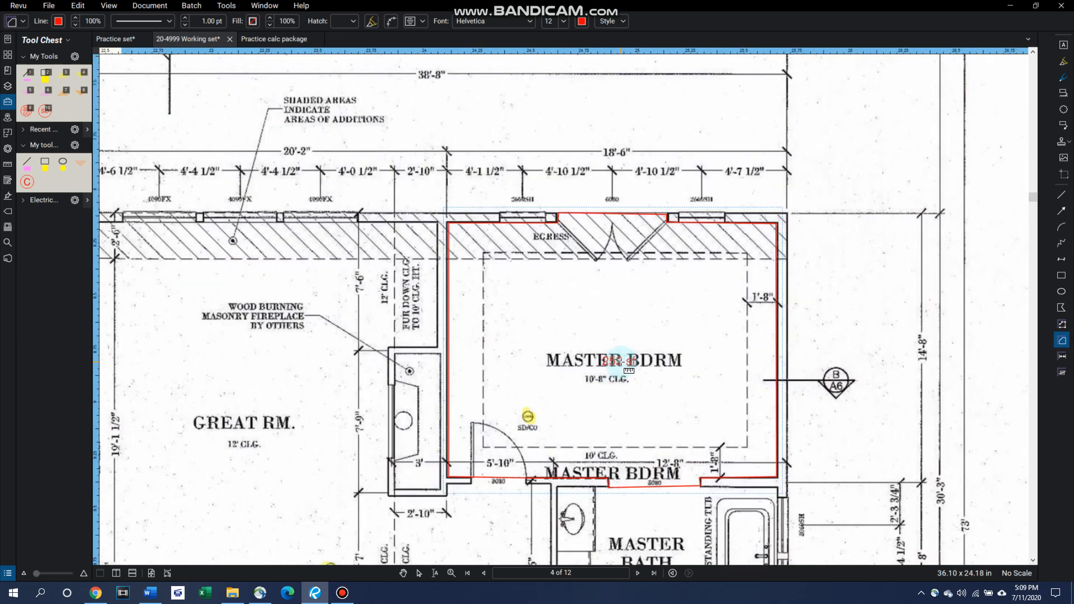
pyautogui.scroll(8, 610, 380)
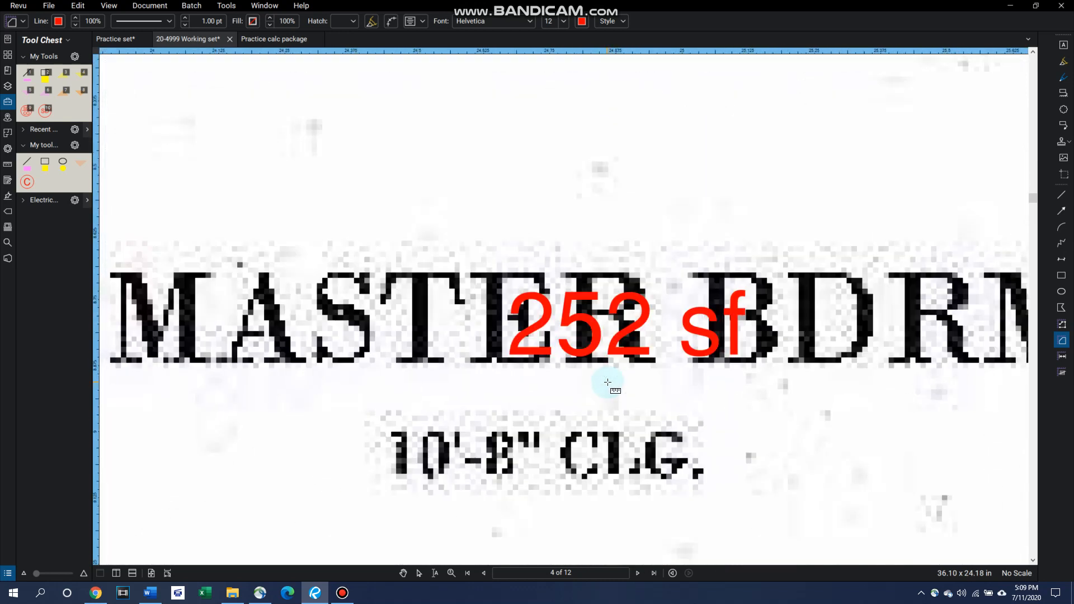
pyautogui.scroll(-8, 607, 382)
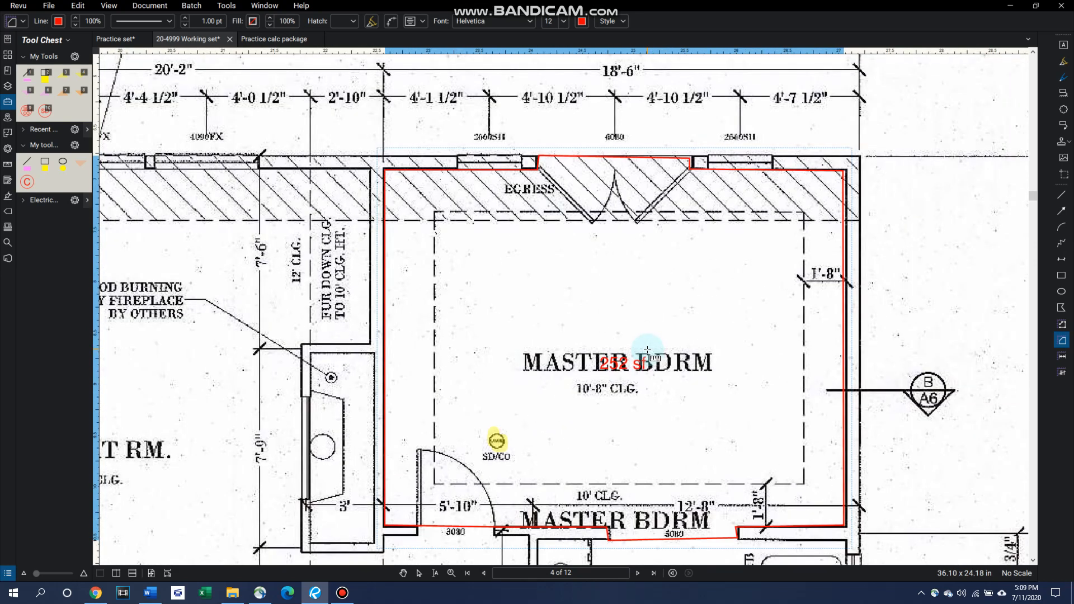
pyautogui.scroll(-1, 726, 319)
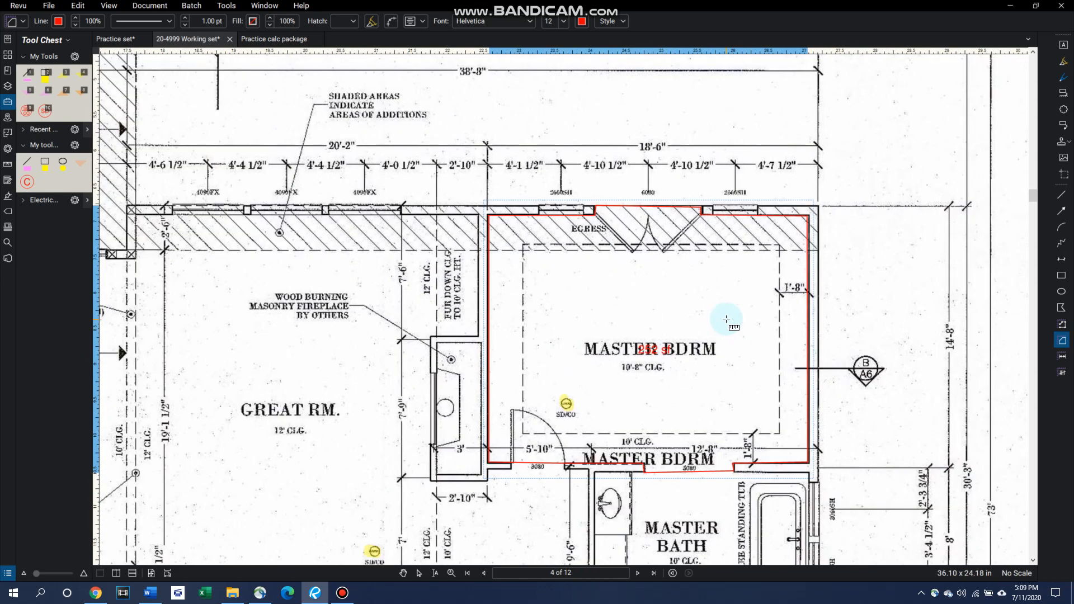
pyautogui.scroll(-1, 727, 319)
pyautogui.scroll(-1, 726, 319)
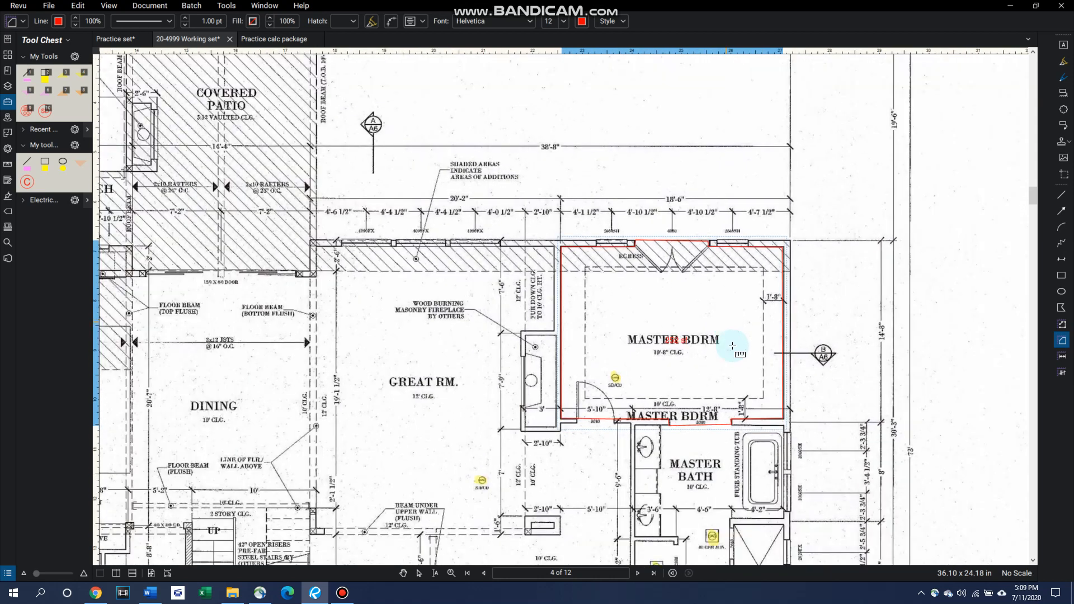
# Step: Measure the area of the free standing tub in the master bath by filling its inner outline with Dynamic Fill and applying it
pyautogui.click(235, 10)
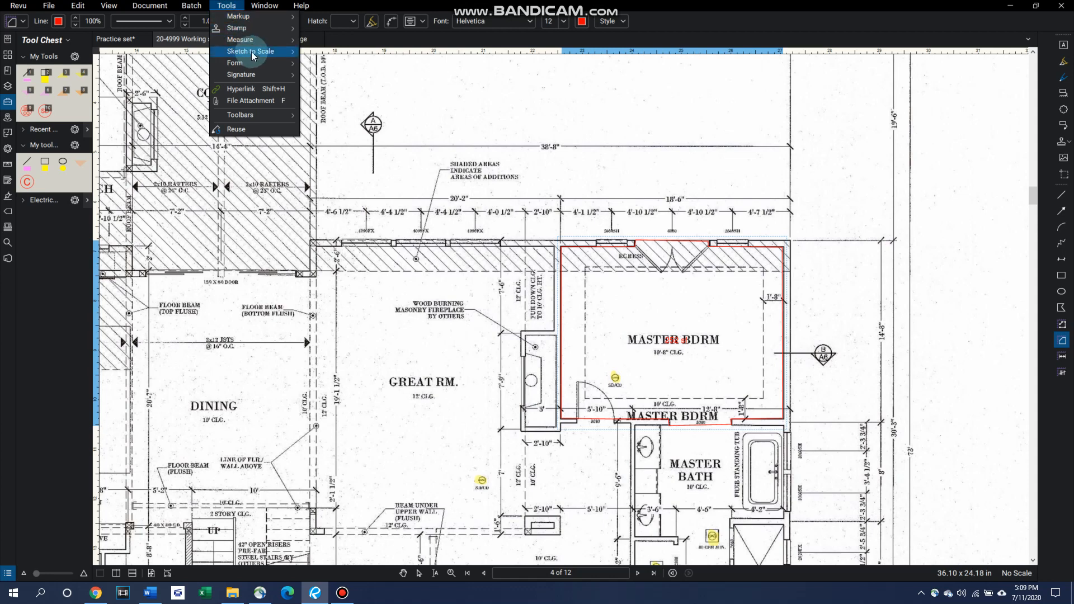
pyautogui.moveTo(256, 38)
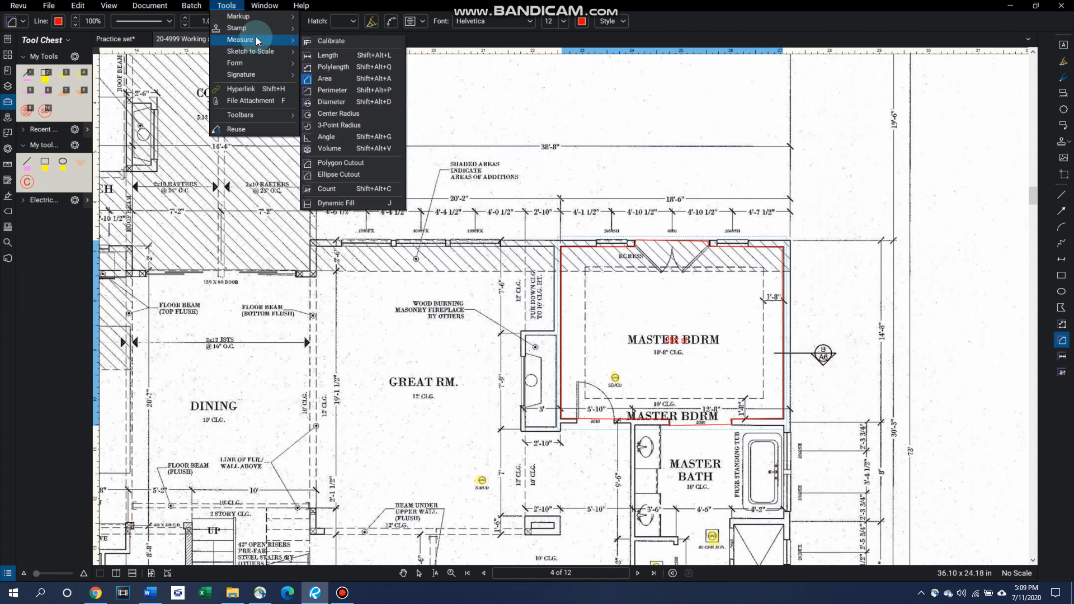
pyautogui.click(371, 200)
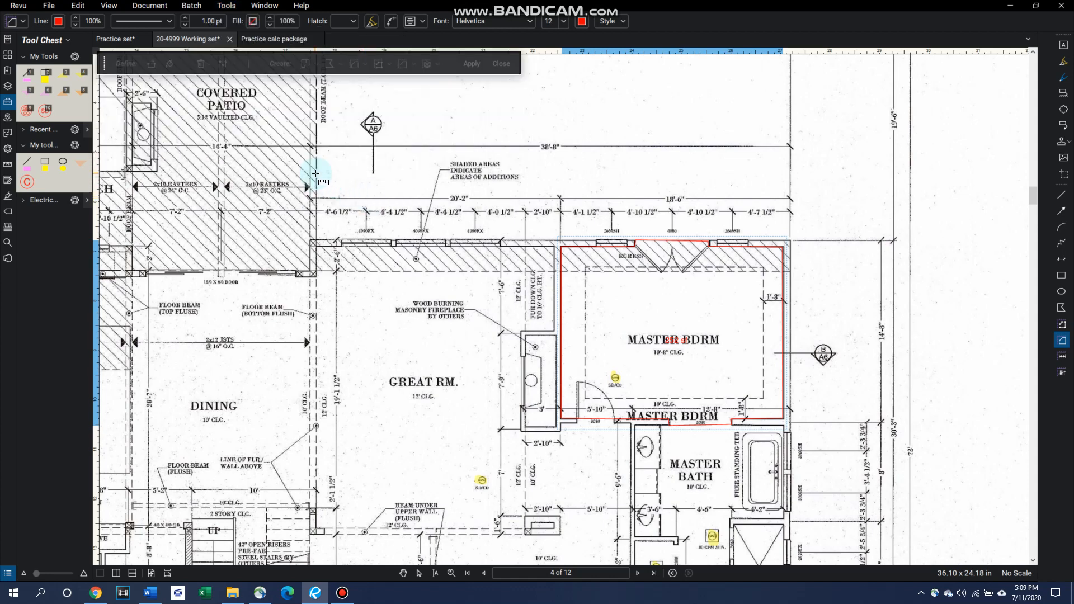
pyautogui.click(169, 65)
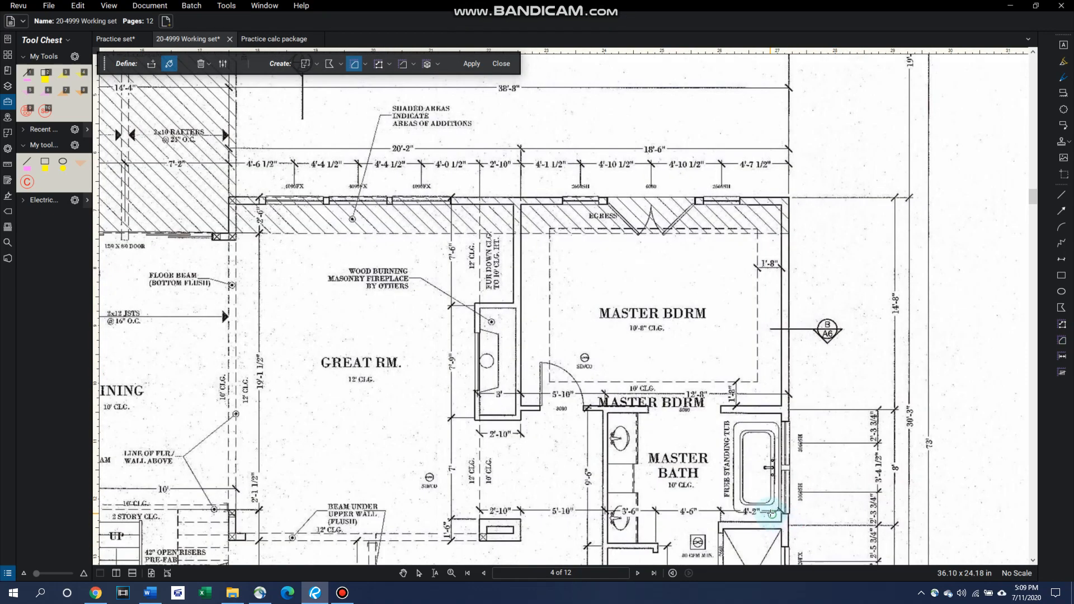
pyautogui.scroll(3, 763, 503)
pyautogui.scroll(1, 762, 470)
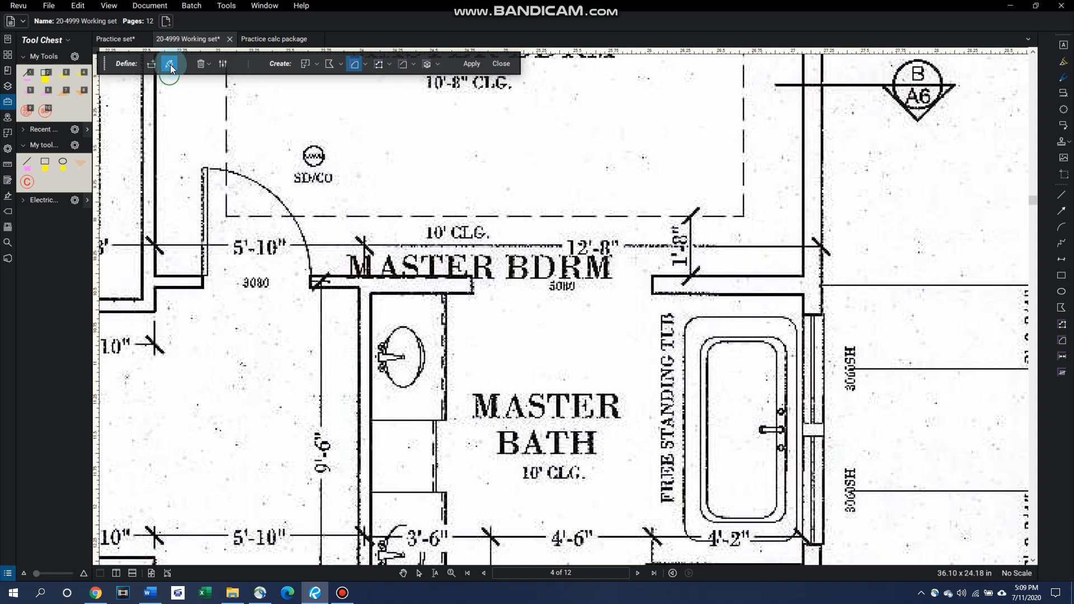
pyautogui.click(227, 5)
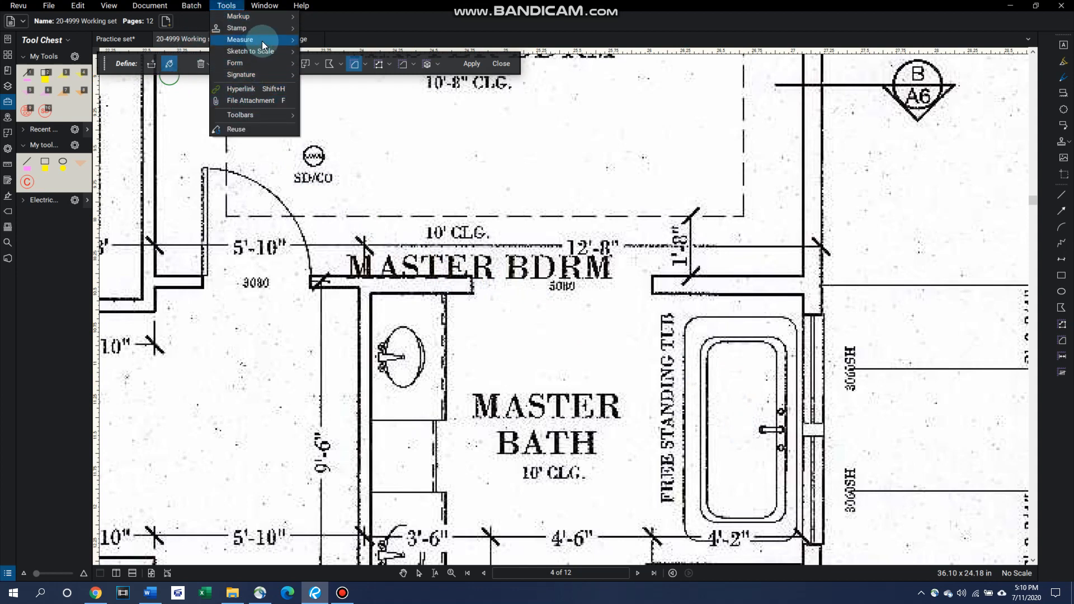
pyautogui.moveTo(262, 40)
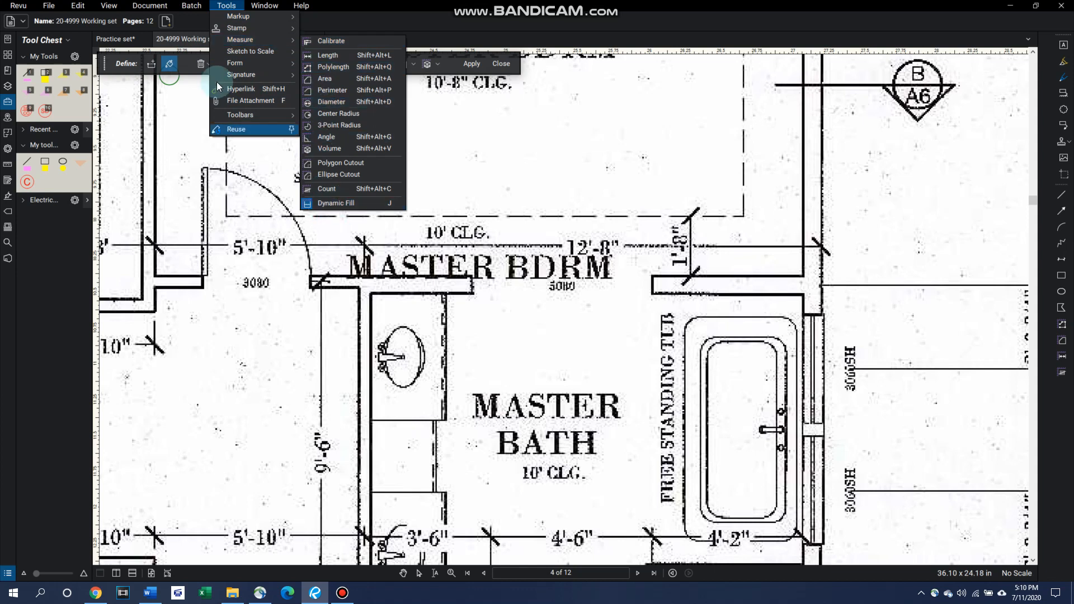
pyautogui.click(171, 67)
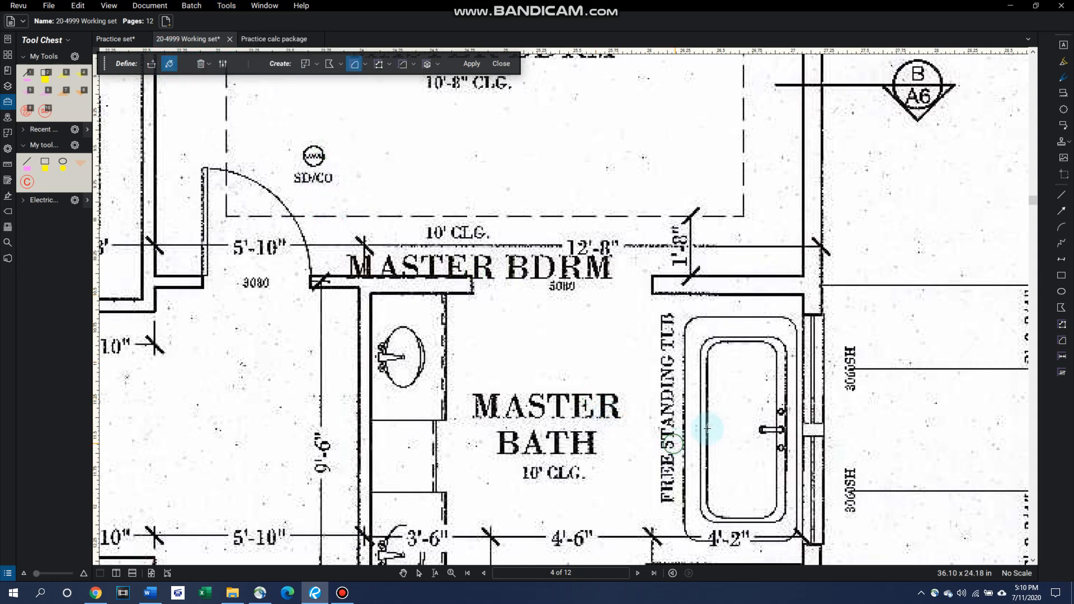
pyautogui.moveTo(724, 357); pyautogui.dragTo(749, 484)
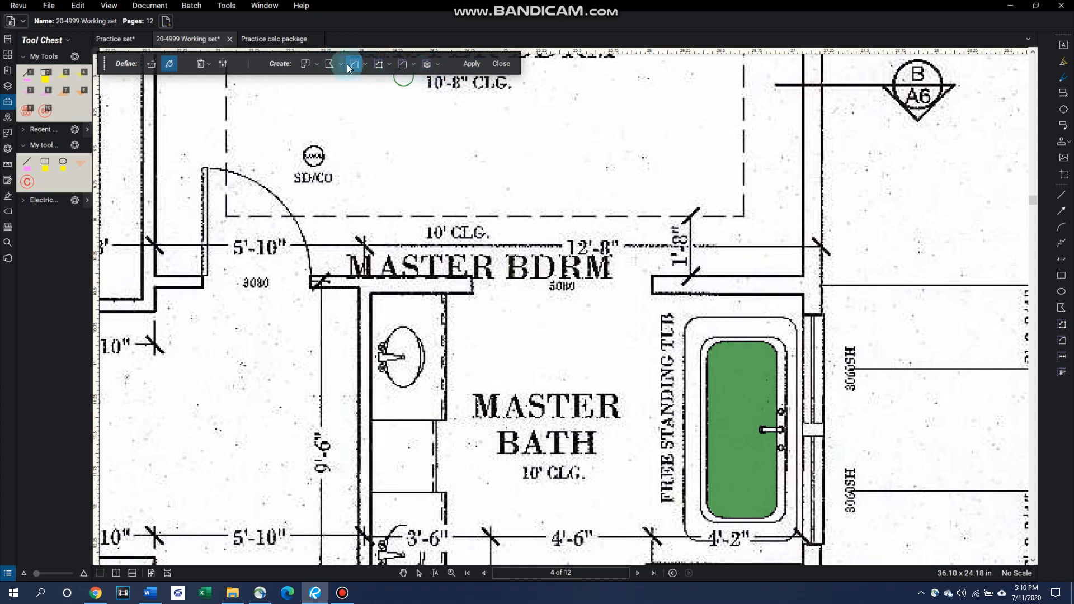
pyautogui.click(477, 62)
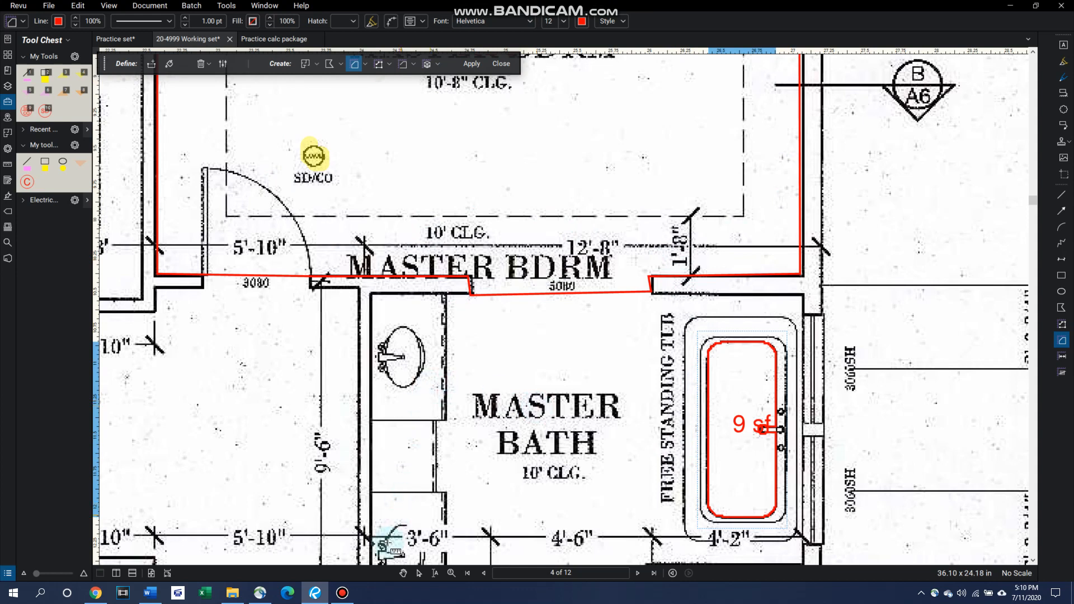
# Step: Delete the master bedroom's area outline and the tub's area measurement
pyautogui.click(404, 571)
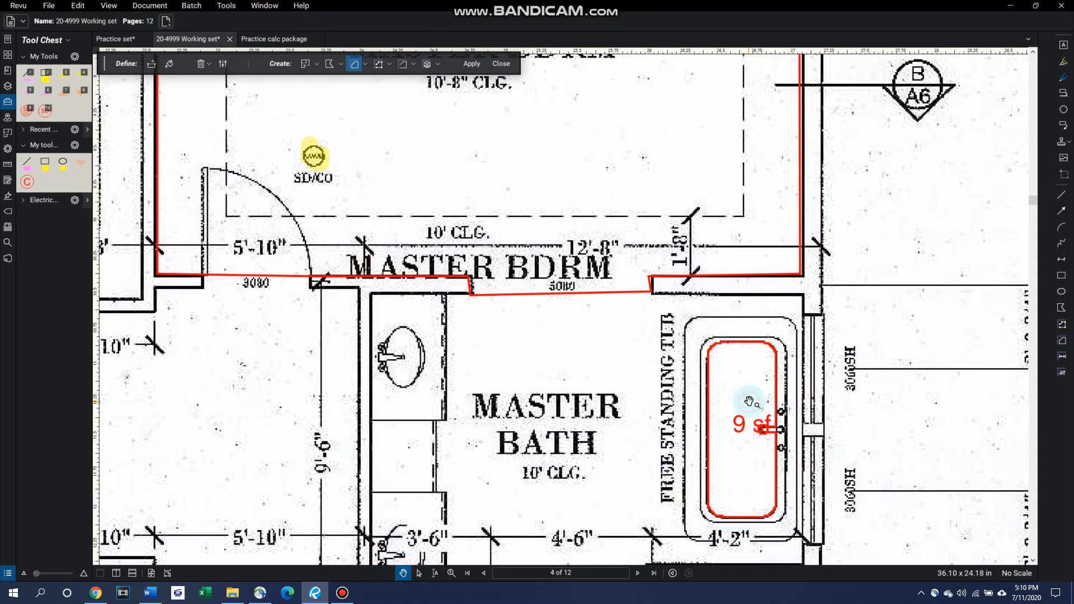
pyautogui.click(683, 277)
pyautogui.press('Delete')
pyautogui.press('Delete')
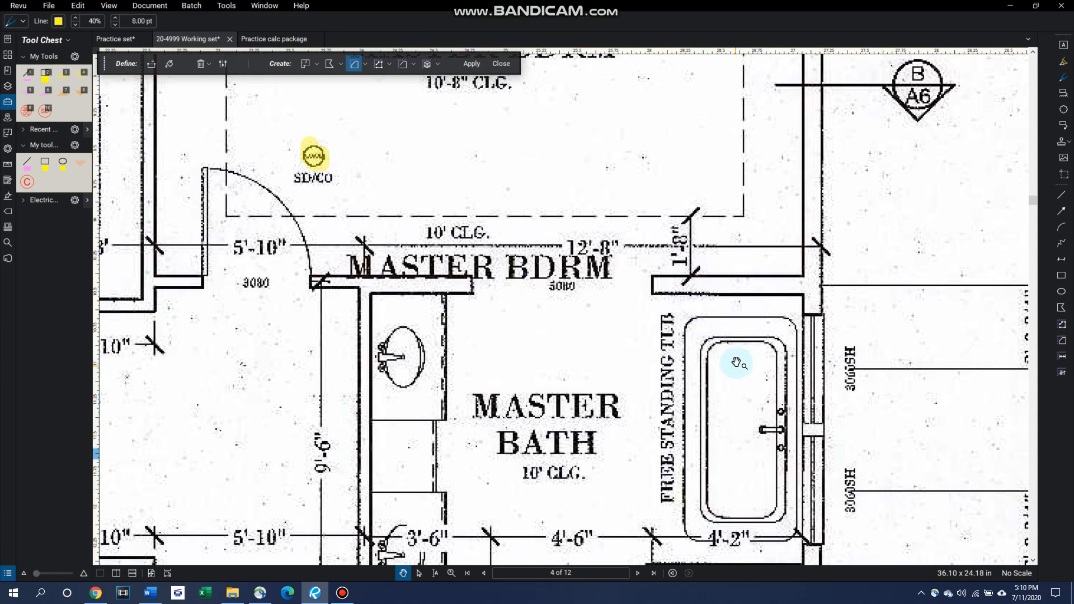
# Step: Place the Kitchen hood.pdf stamp in the blank area above the abbreviations list
pyautogui.scroll(-4, 473, 402)
pyautogui.scroll(-6, 473, 402)
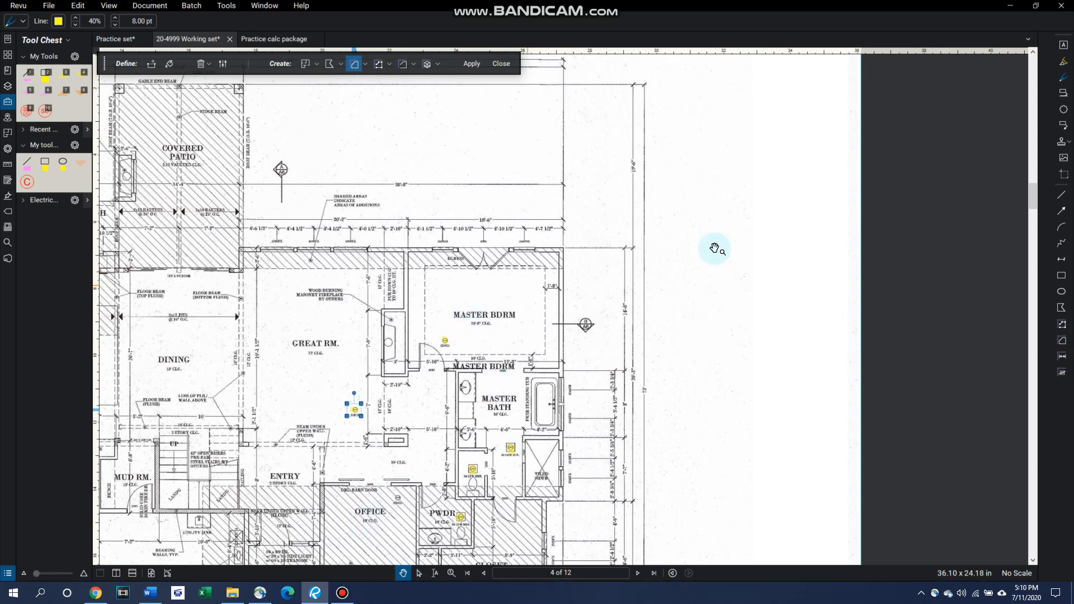
pyautogui.click(1063, 142)
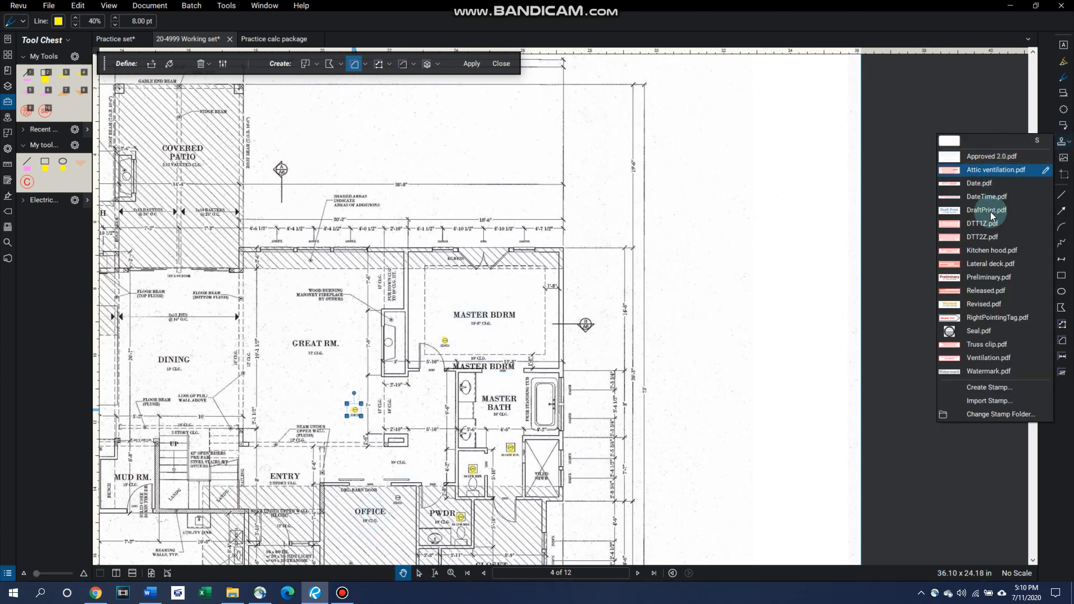
pyautogui.click(988, 250)
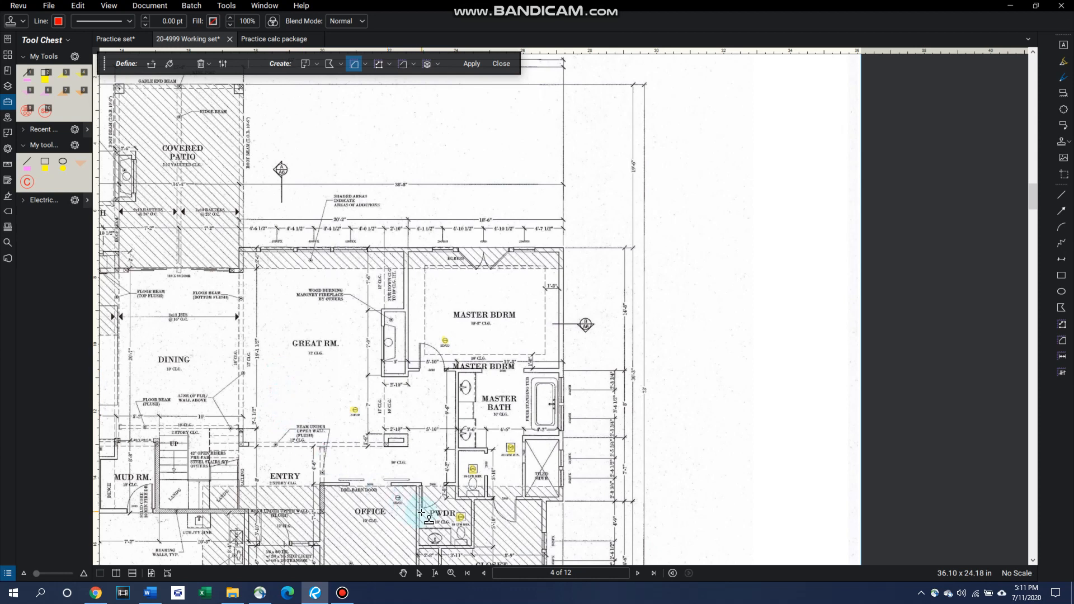
pyautogui.scroll(-3, 422, 513)
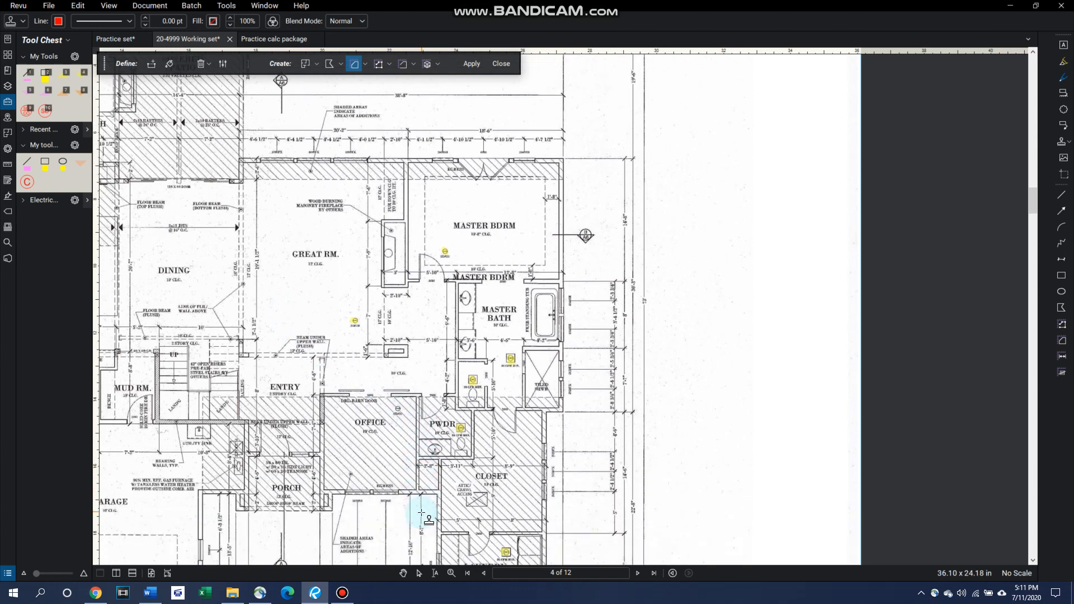
pyautogui.hscroll(-4, 422, 512)
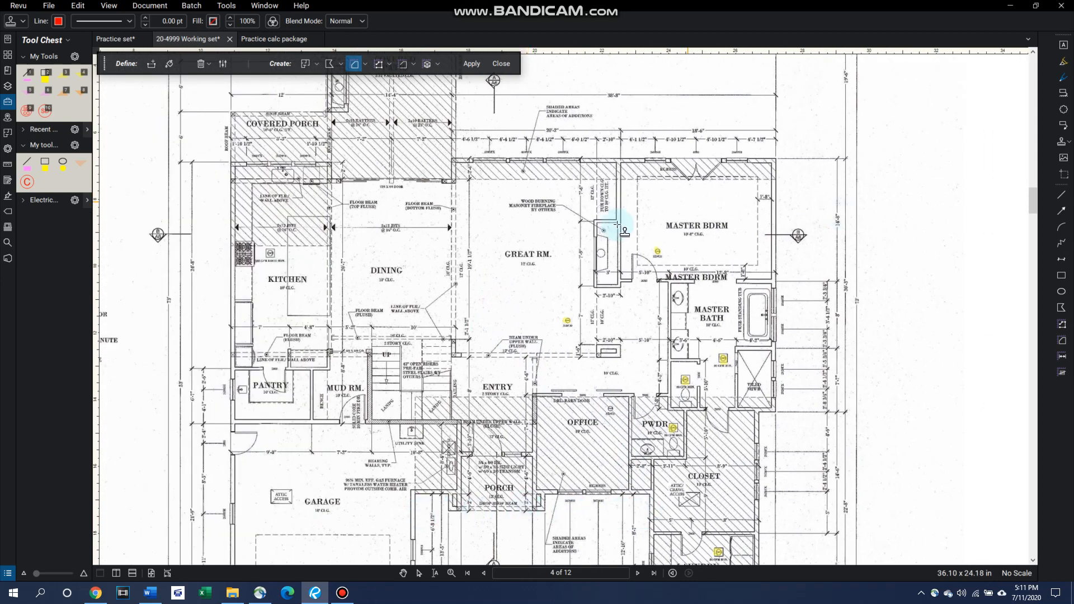
pyautogui.hscroll(-5, 596, 224)
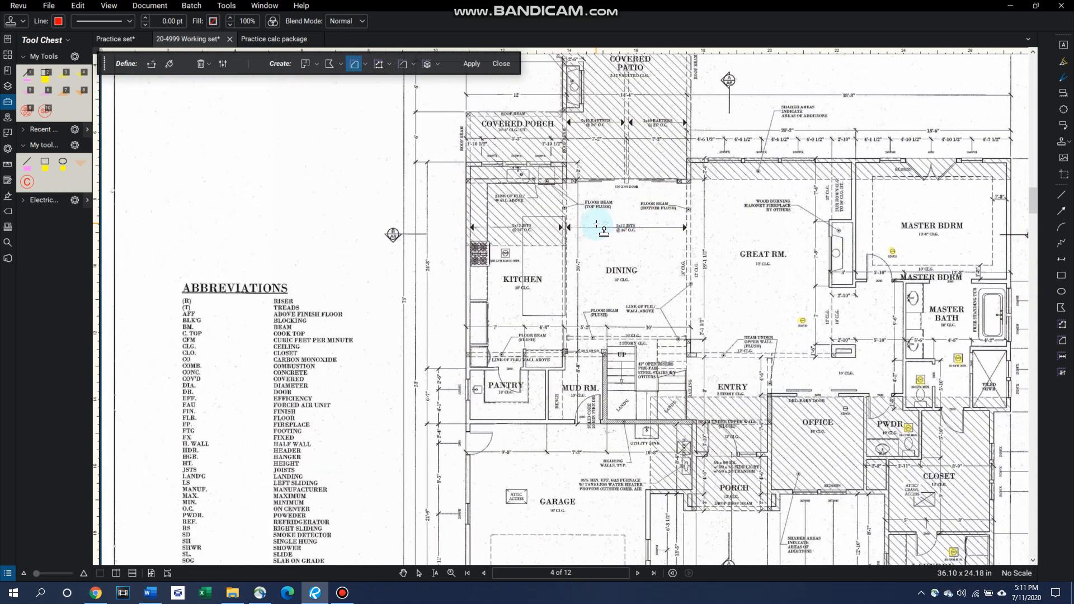
pyautogui.click(264, 172)
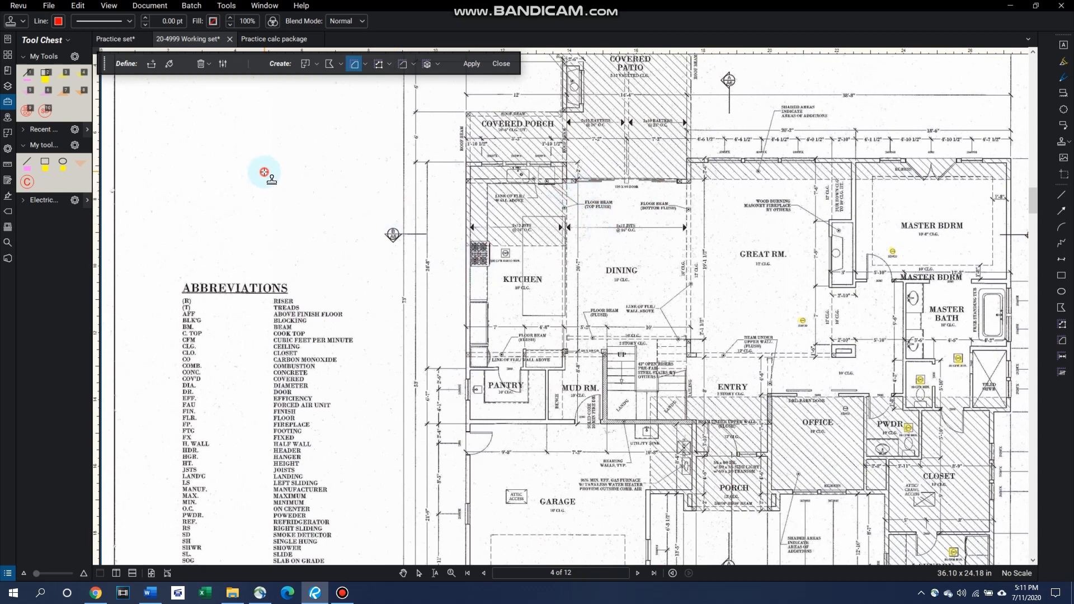
pyautogui.write('Kitchen hoods venting in excess of 400 c.f.m. will require makeup air per M1503.5')
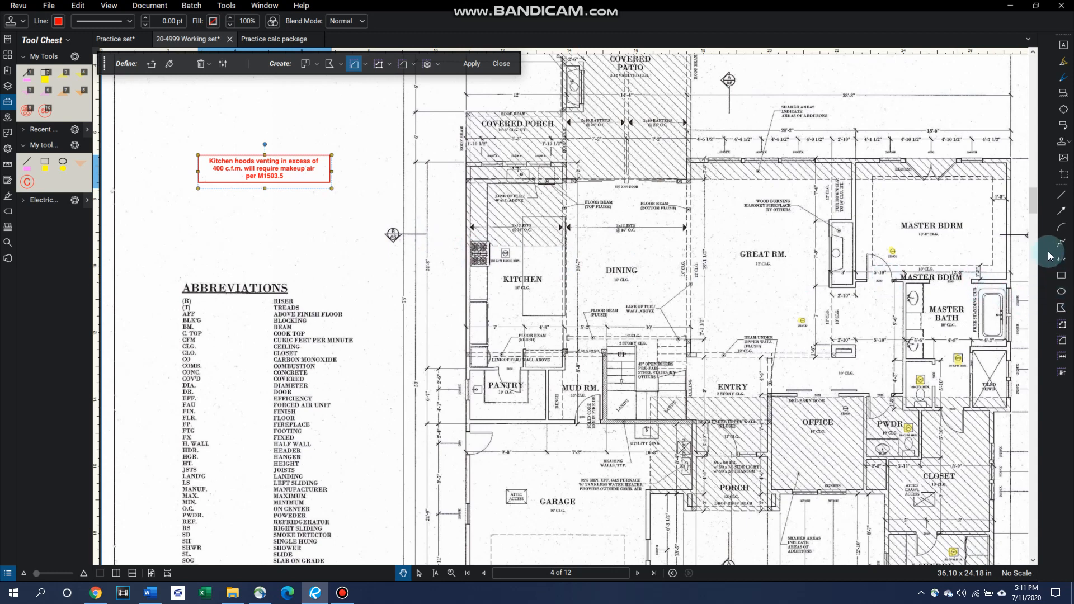
# Step: Draw a red arrow from the kitchen hood note to the kitchen cooktop and close Dynamic Fill
pyautogui.click(1066, 214)
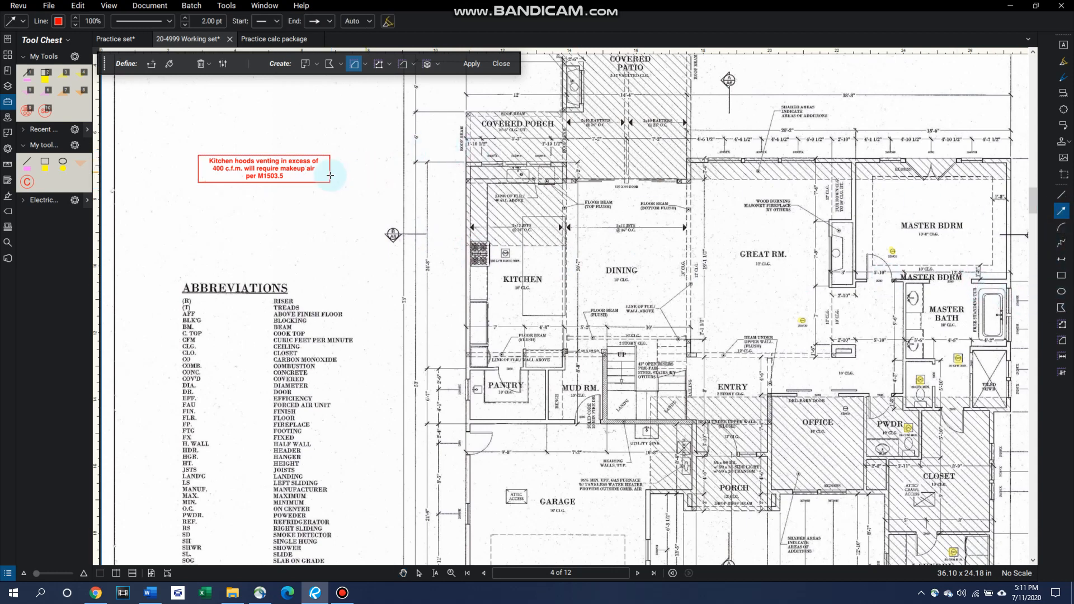
pyautogui.moveTo(329, 180); pyautogui.dragTo(467, 251)
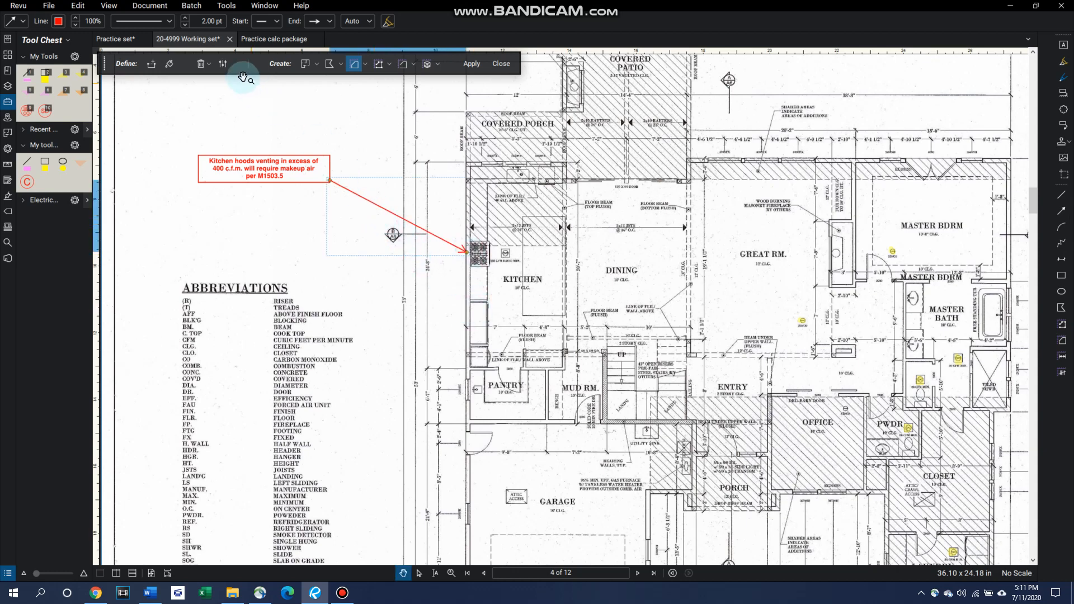
pyautogui.click(500, 63)
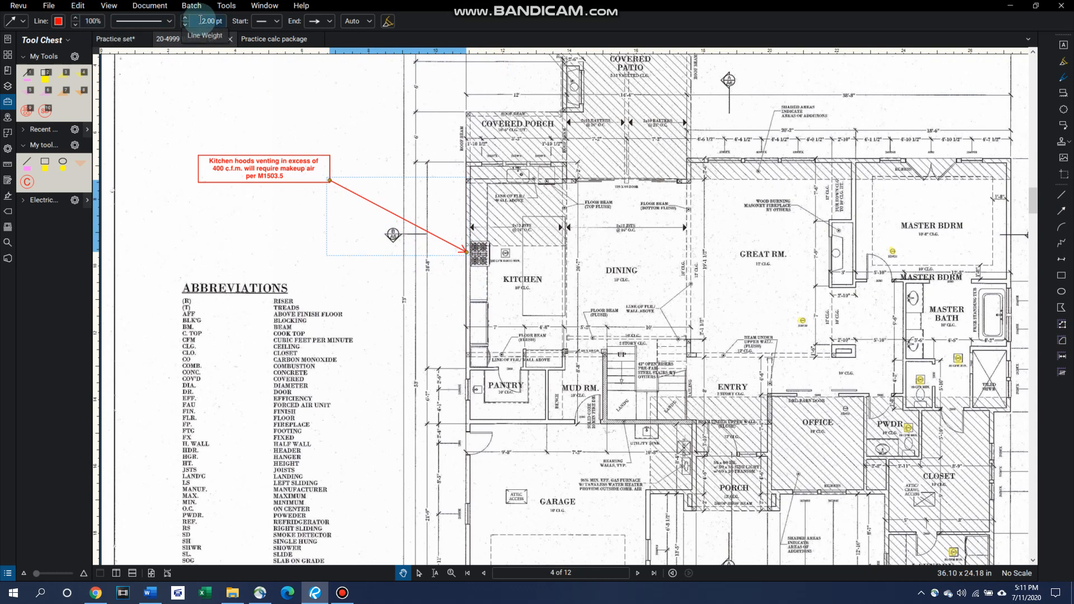
# Step: Try a 1.75 pt line weight on the arrow, restore 2.00 pt, and view the available line end styles
pyautogui.click(184, 26)
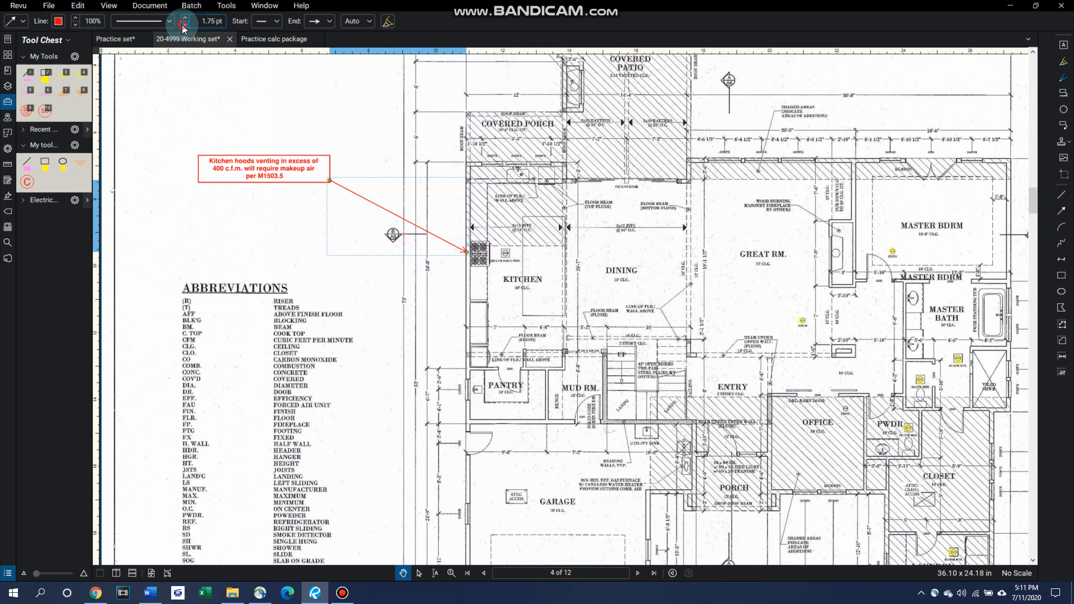
pyautogui.click(183, 18)
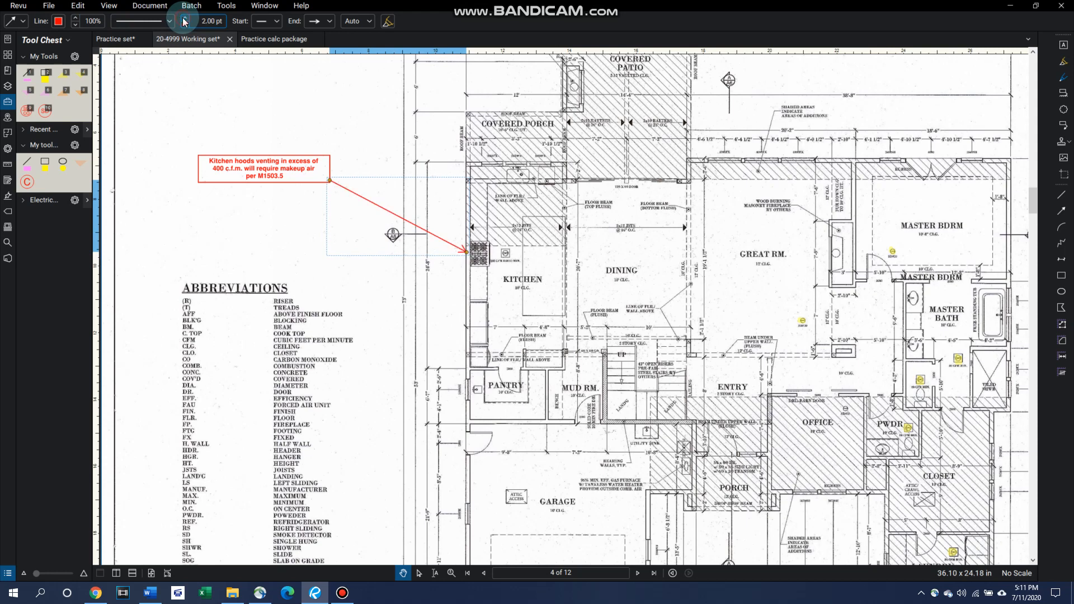
pyautogui.click(323, 22)
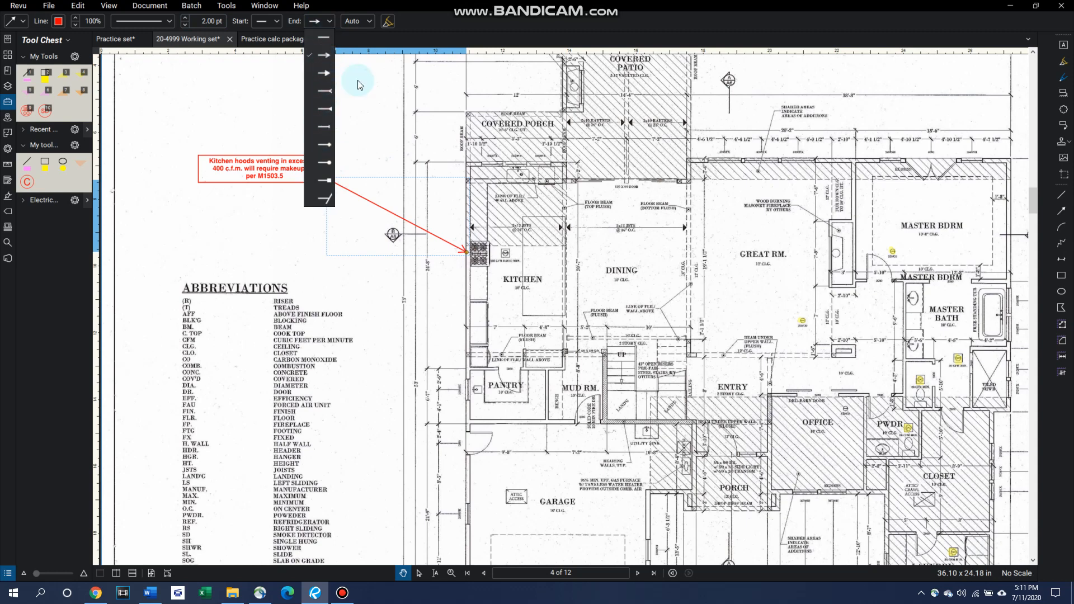
pyautogui.click(395, 95)
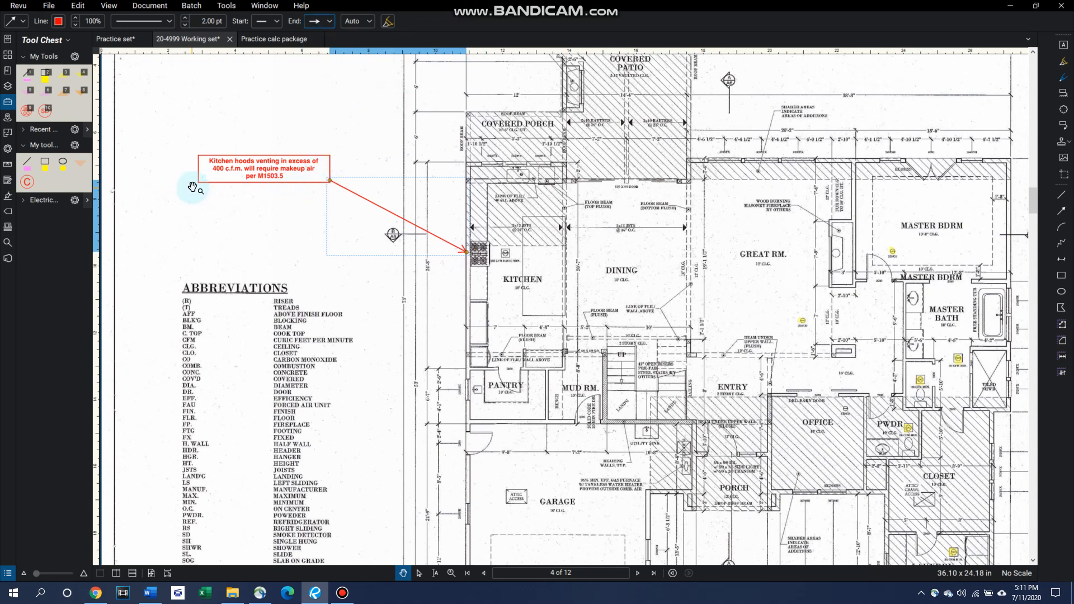
# Step: Place the Attic ventilation.pdf stamp between the kitchen hood note and the abbreviations list
pyautogui.click(1064, 141)
pyautogui.click(986, 169)
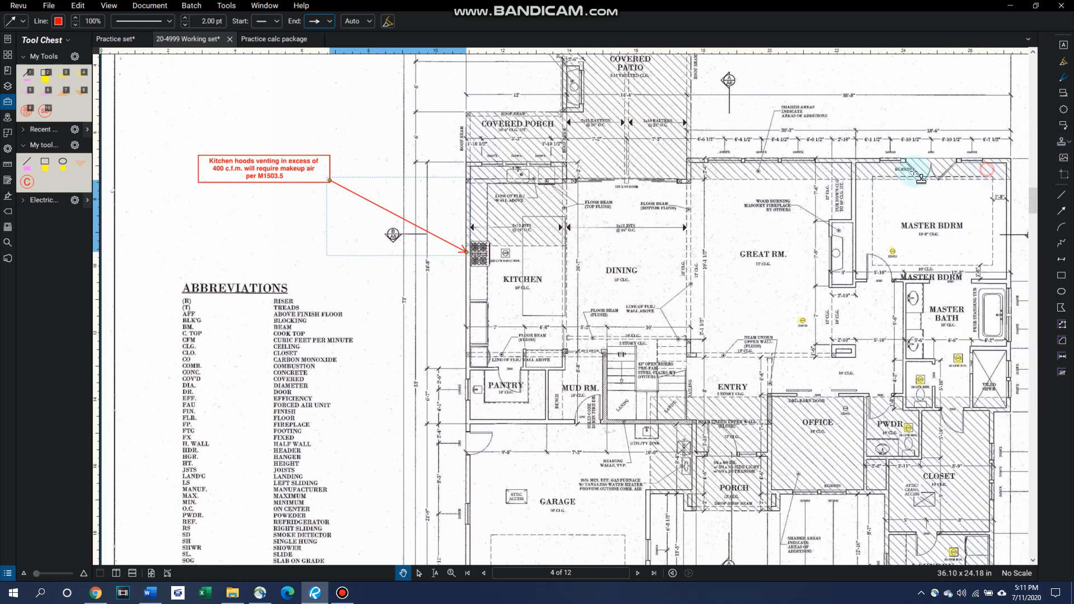
pyautogui.click(206, 217)
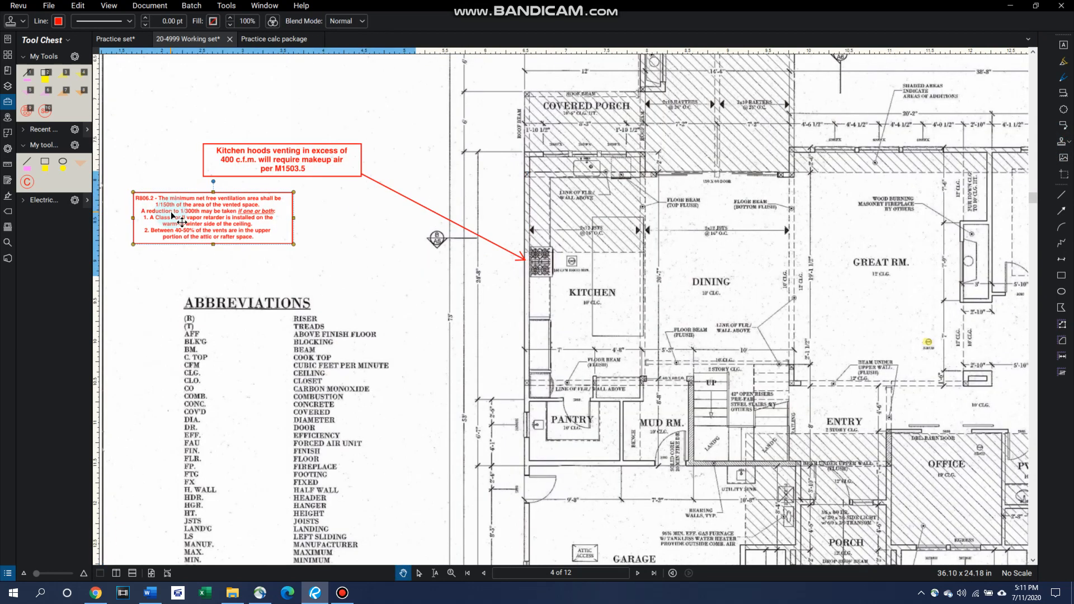
pyautogui.scroll(4, 172, 213)
pyautogui.moveTo(192, 311); pyautogui.dragTo(319, 331)
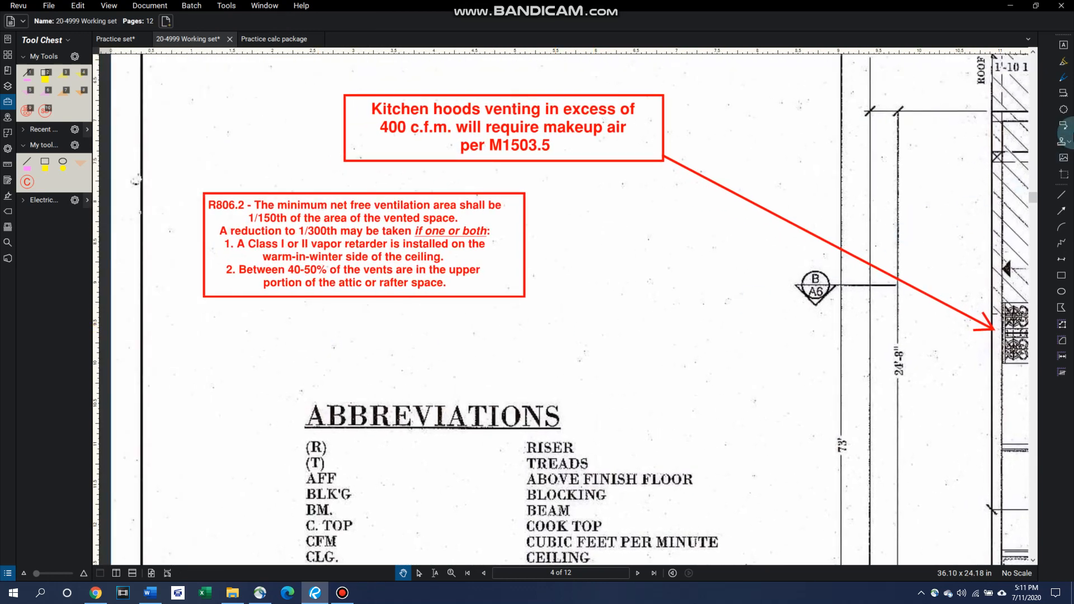
# Step: Place the DTT1Z.pdf hold-down stamp beside the attic ventilation note and move it down clear of that note
pyautogui.click(1068, 141)
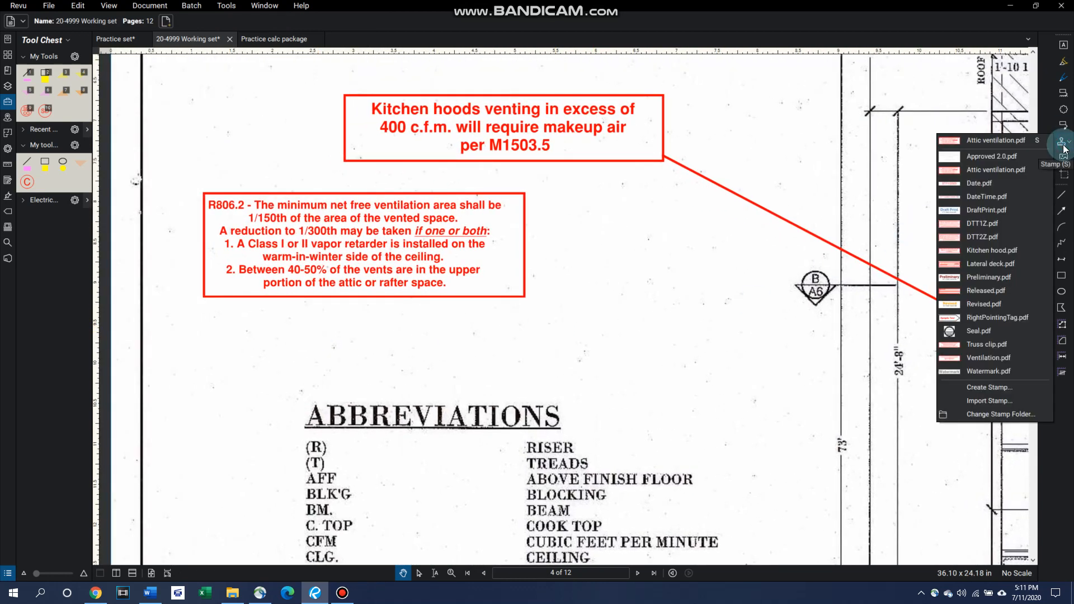
pyautogui.click(983, 226)
pyautogui.click(624, 271)
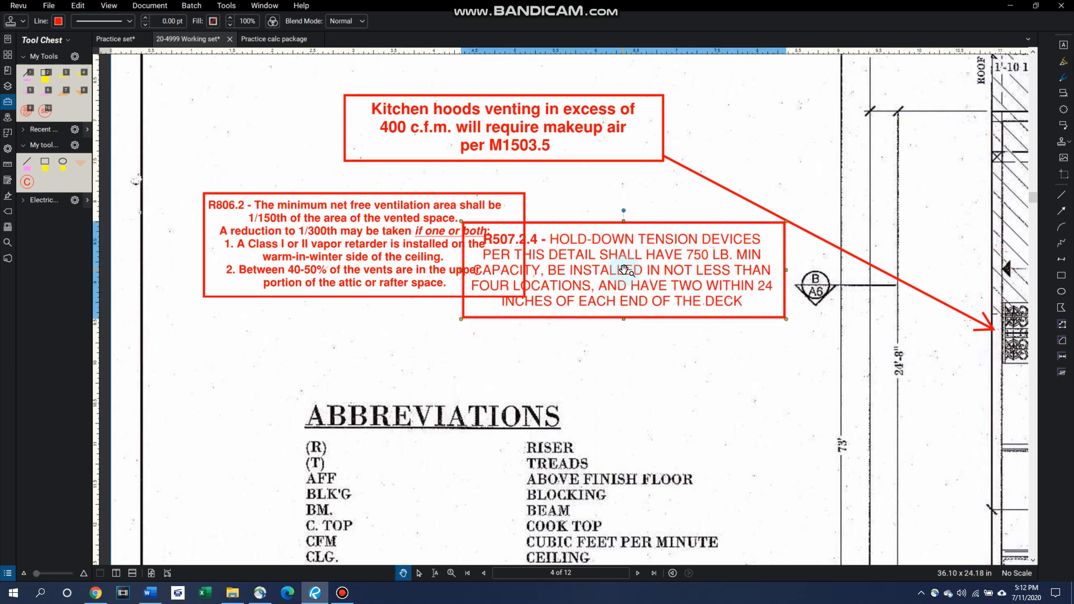
pyautogui.moveTo(644, 284); pyautogui.dragTo(685, 379)
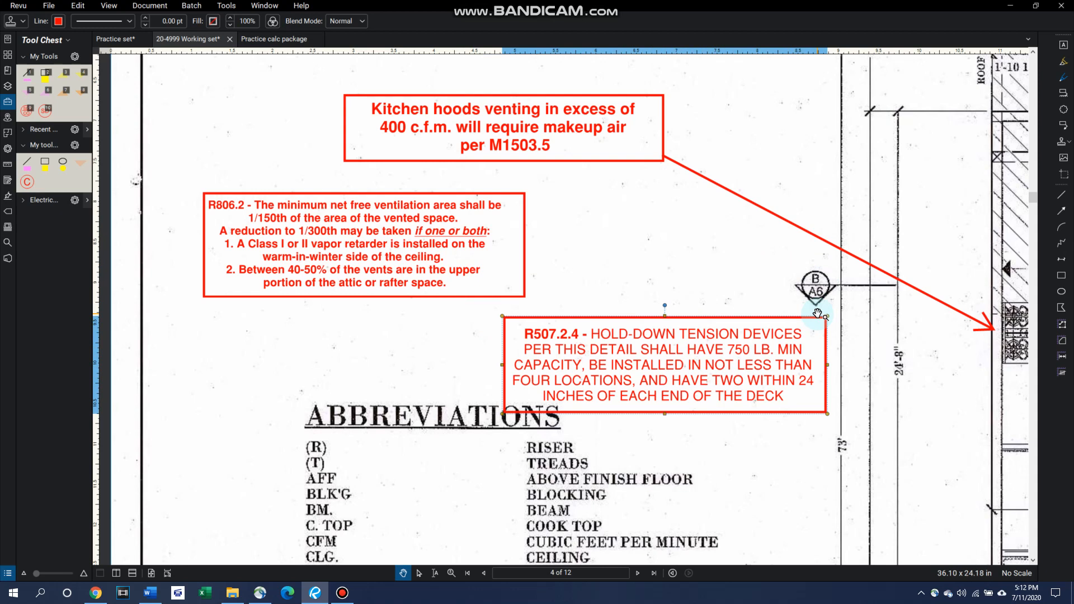
# Step: Delete the hold-down, attic ventilation and kitchen hood stamps together with the arrow to the cooktop
pyautogui.press('Delete')
pyautogui.click(431, 235)
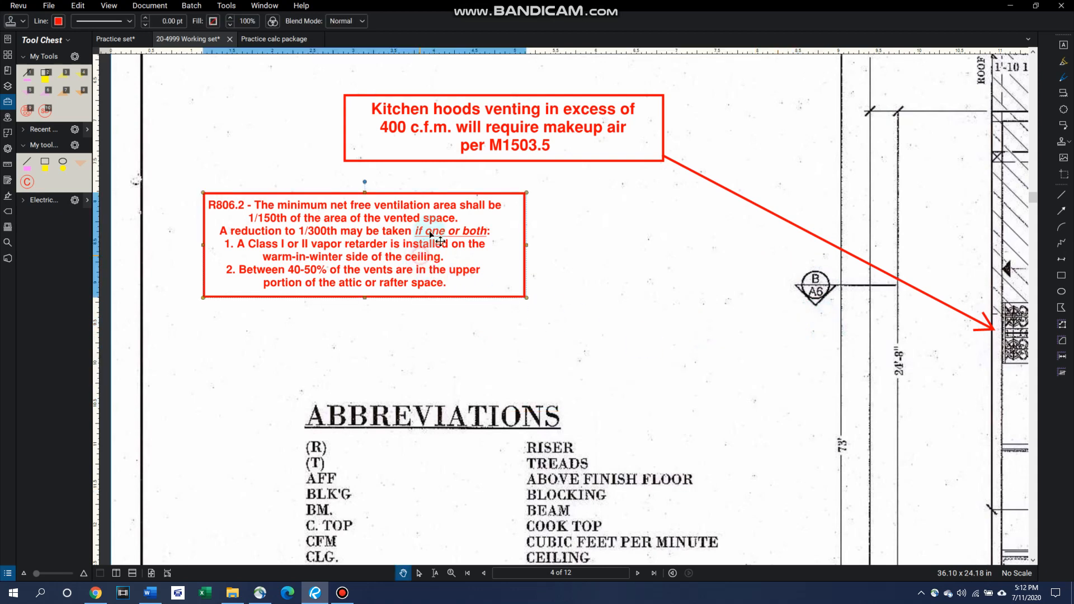
pyautogui.press('Delete')
pyautogui.click(537, 136)
pyautogui.press('Delete')
pyautogui.click(741, 196)
pyautogui.press('Delete')
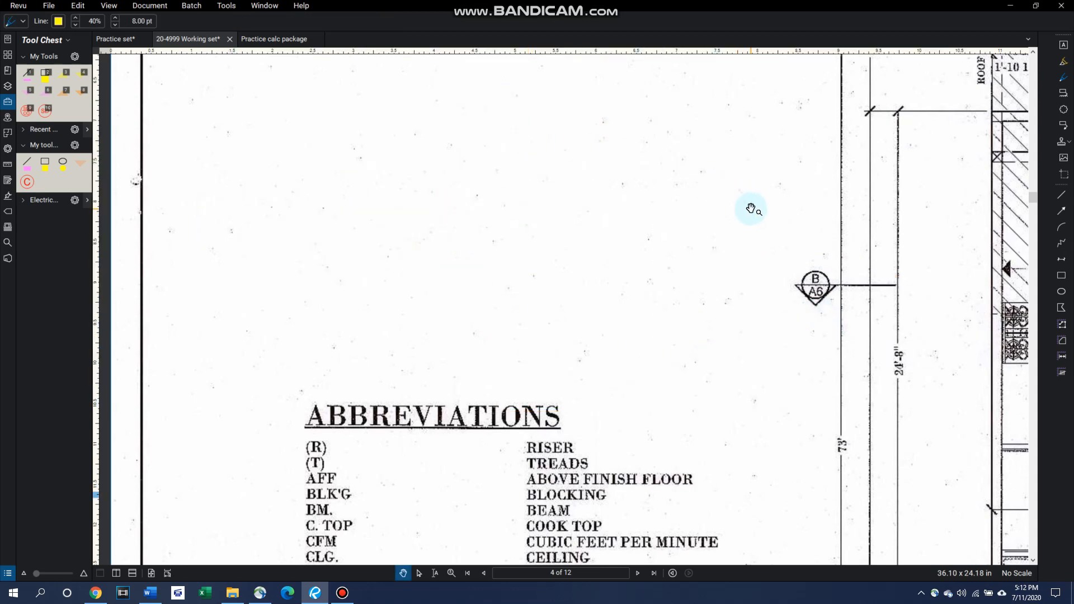
# Step: Place the Lateral deck.pdf stamp in the blank area above the abbreviations list, look at its note up close, and delete it
pyautogui.scroll(-2, 823, 250)
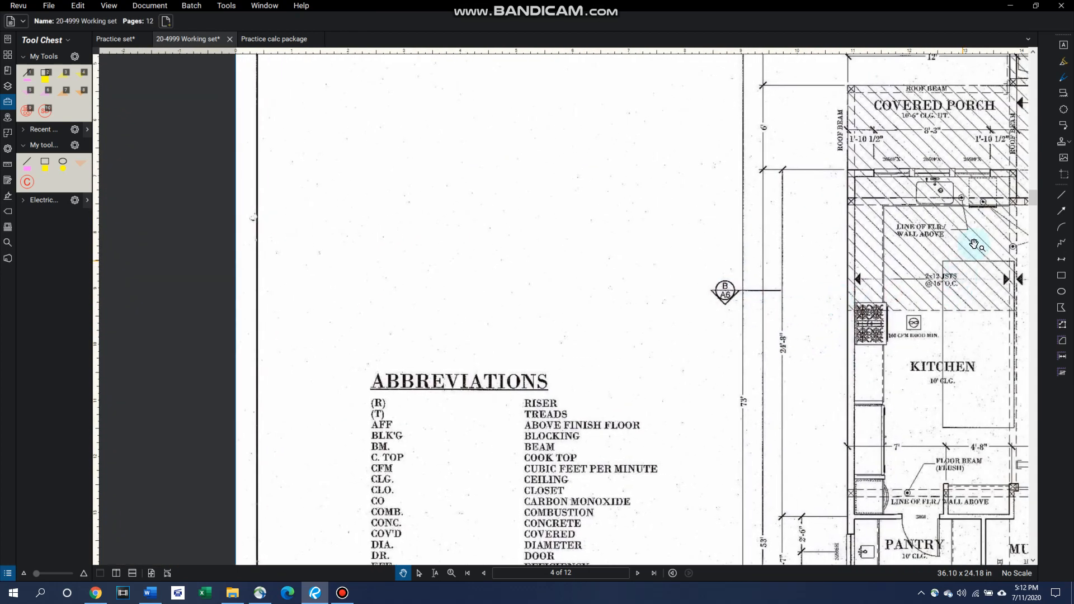
pyautogui.click(1064, 147)
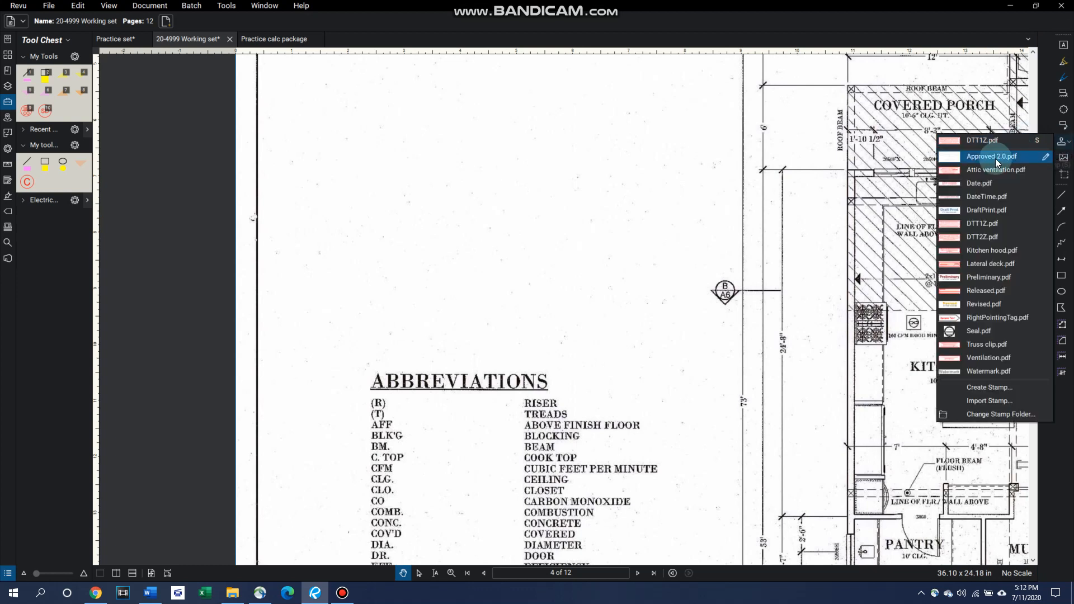
pyautogui.click(983, 265)
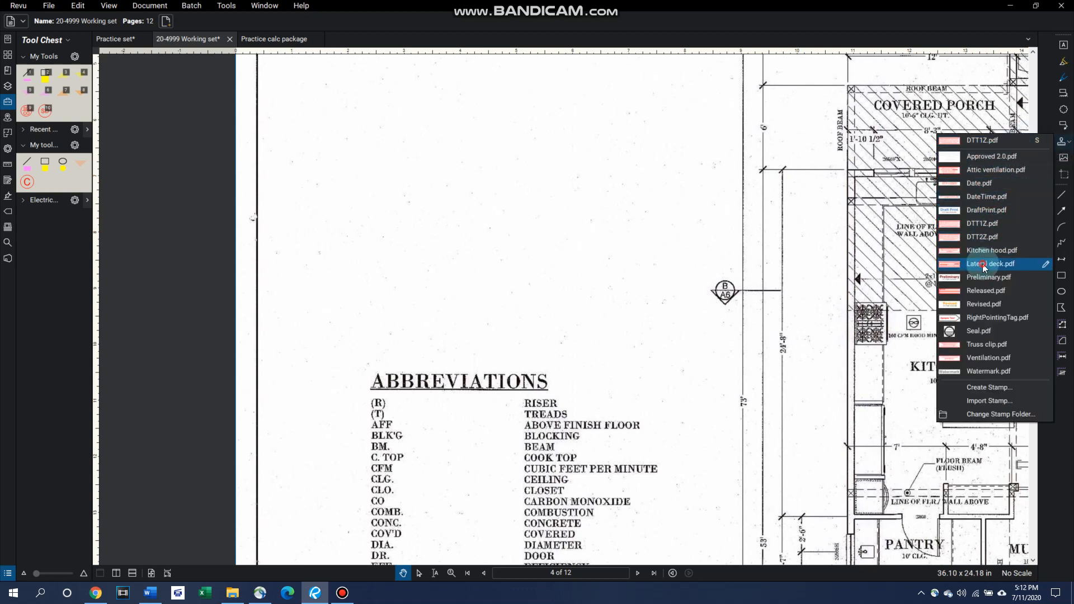
pyautogui.click(469, 178)
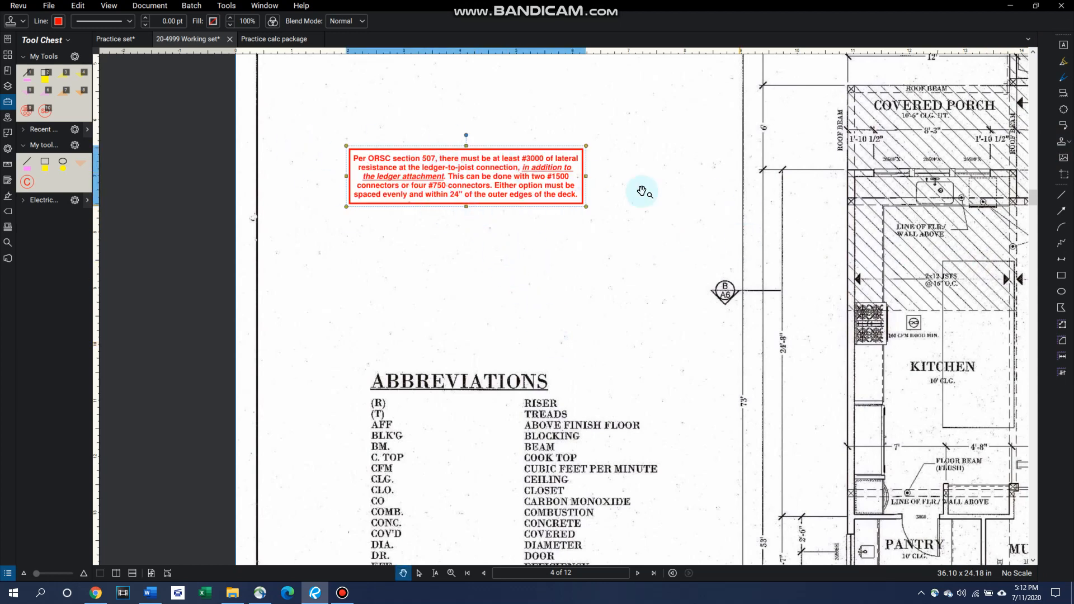
pyautogui.scroll(3, 492, 207)
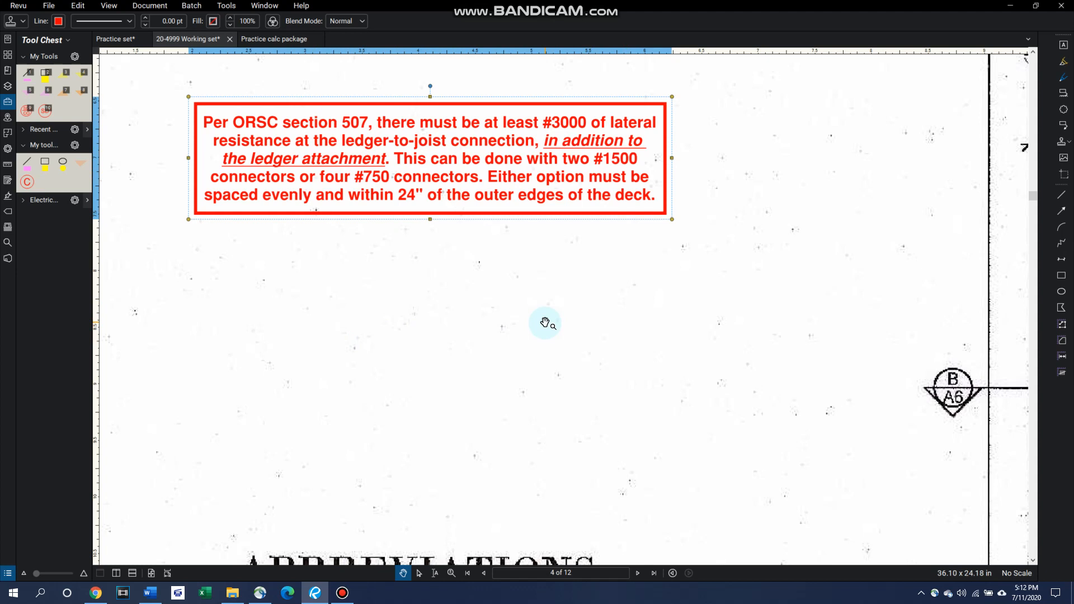
pyautogui.press('Delete')
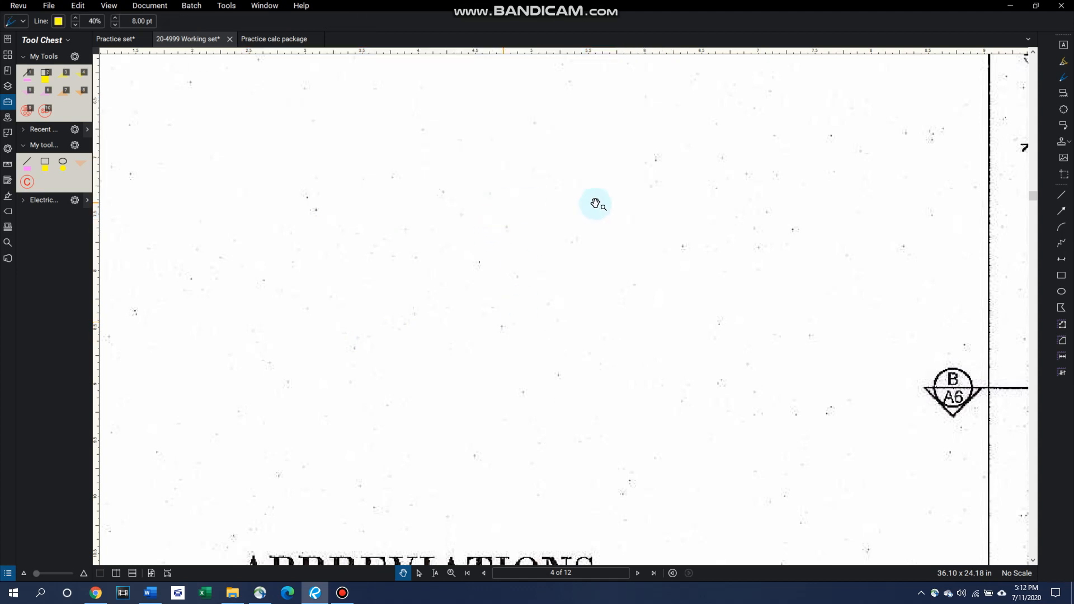
# Step: Create a new stamp from the Text with Date and Border template, 8 inches wide and 2 inches high
pyautogui.scroll(-4, 605, 235)
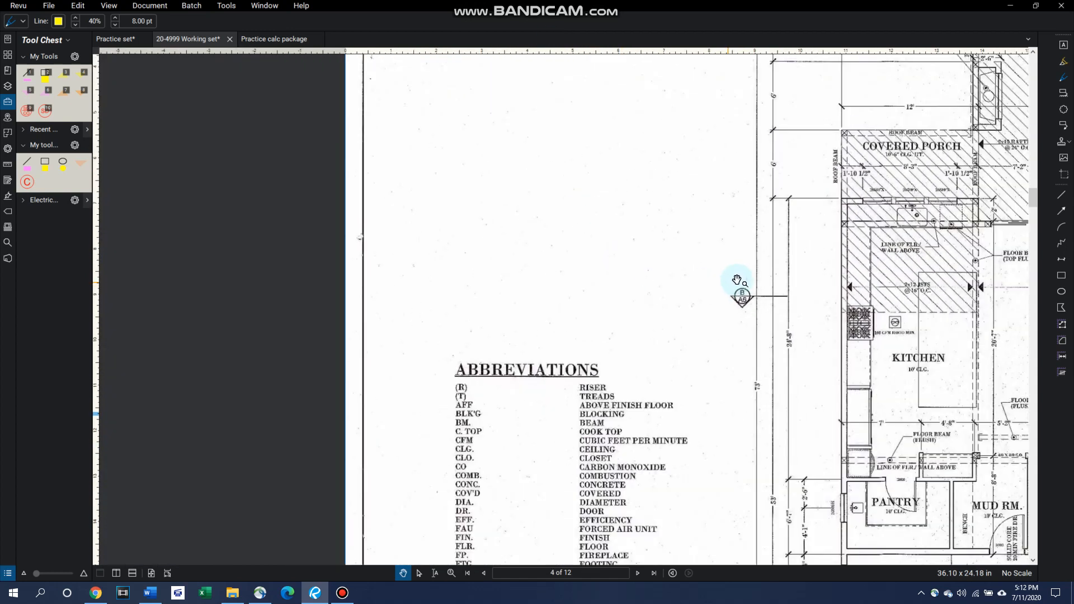
pyautogui.moveTo(736, 280)
pyautogui.mouseDown()
pyautogui.moveTo(532, 263)
pyautogui.moveTo(456, 282)
pyautogui.mouseUp()
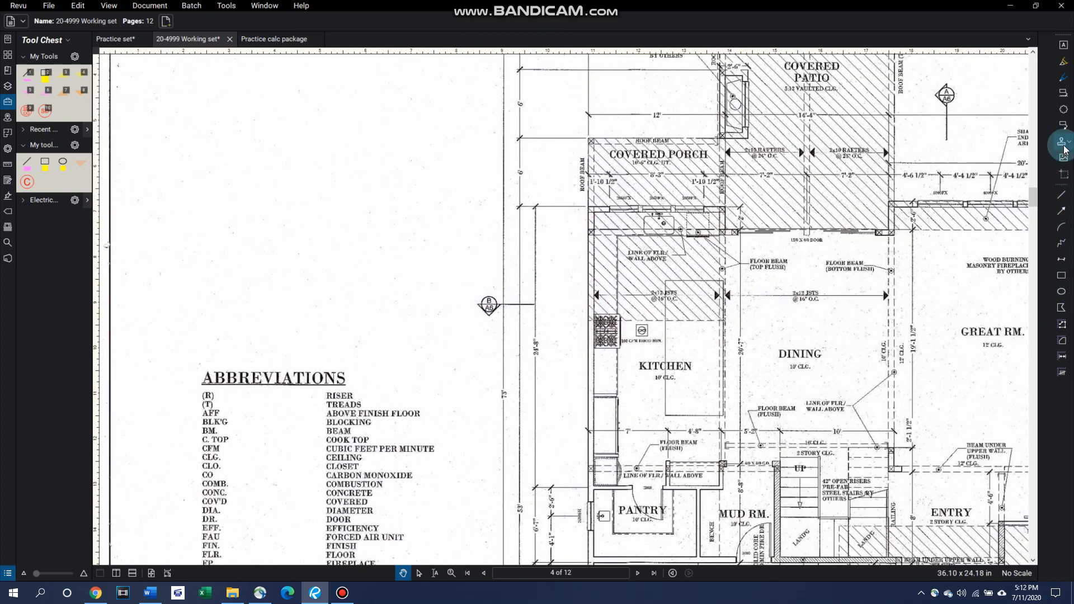
pyautogui.click(1065, 146)
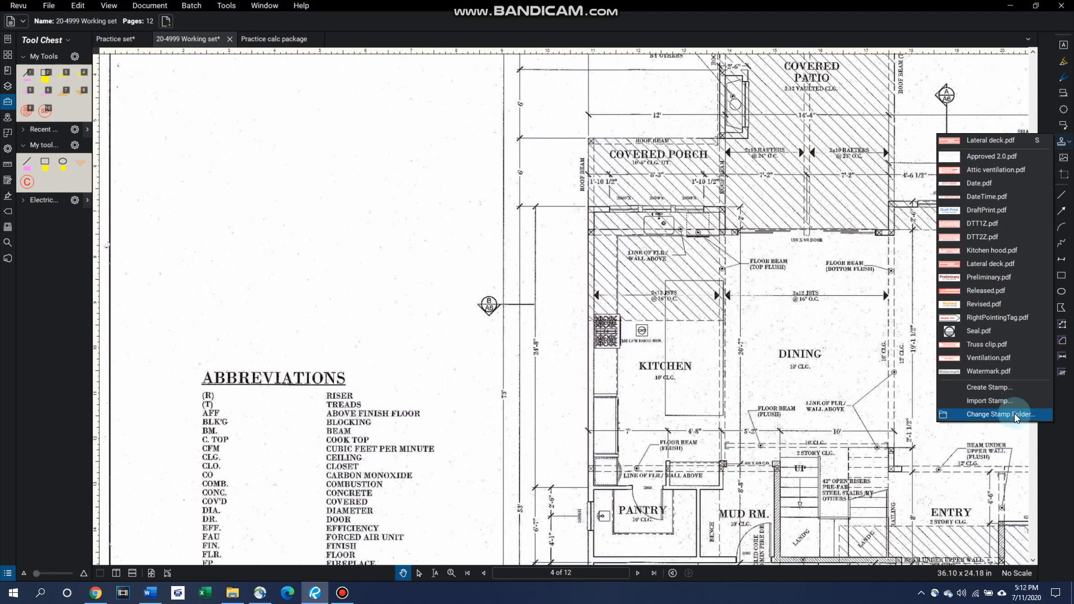
pyautogui.click(998, 387)
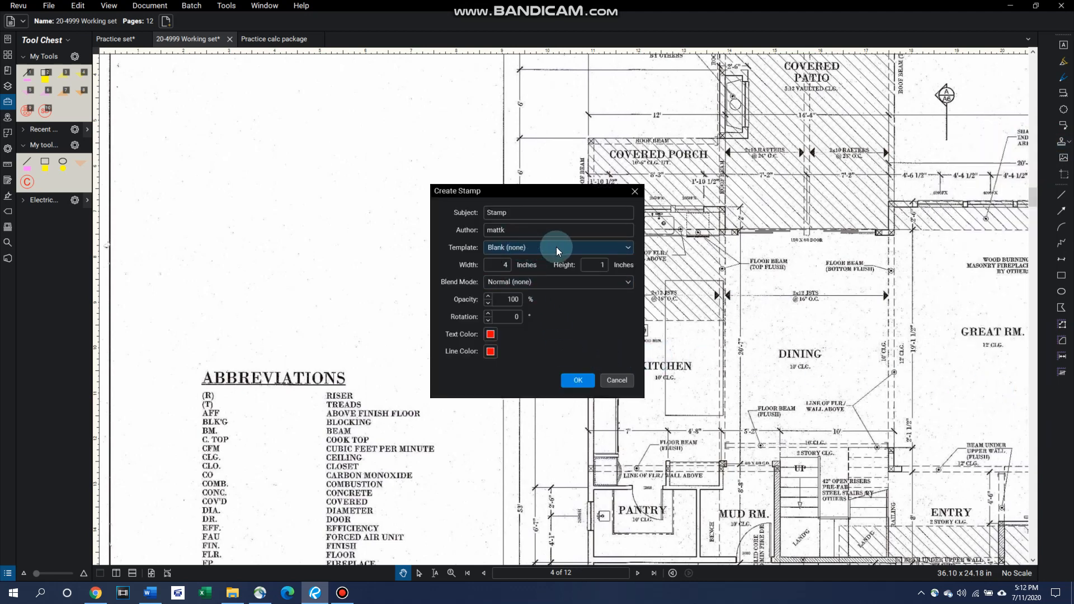
pyautogui.click(573, 247)
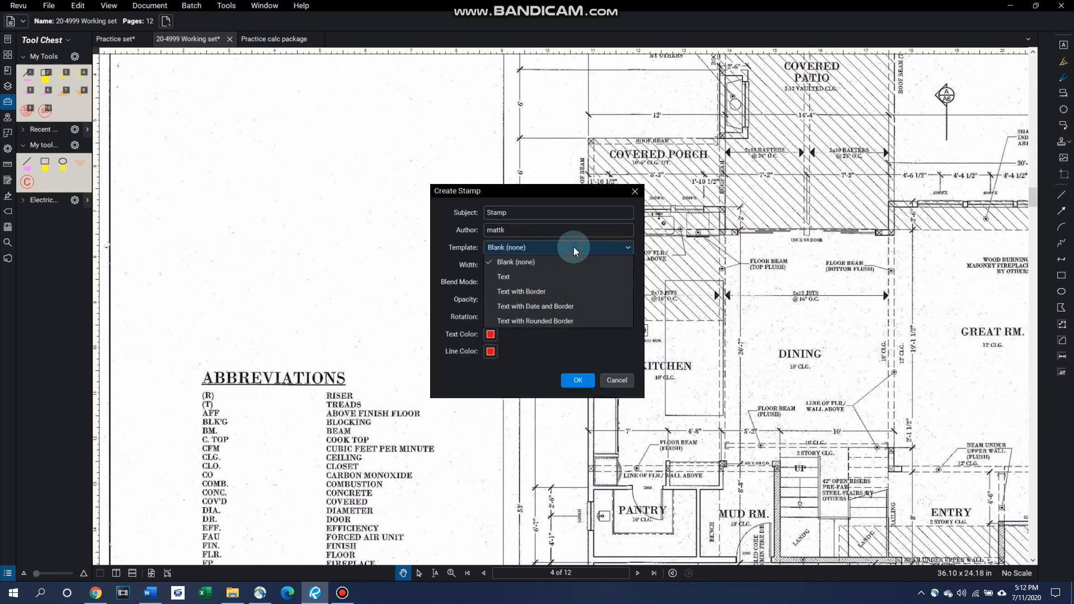
pyautogui.click(559, 308)
pyautogui.click(572, 386)
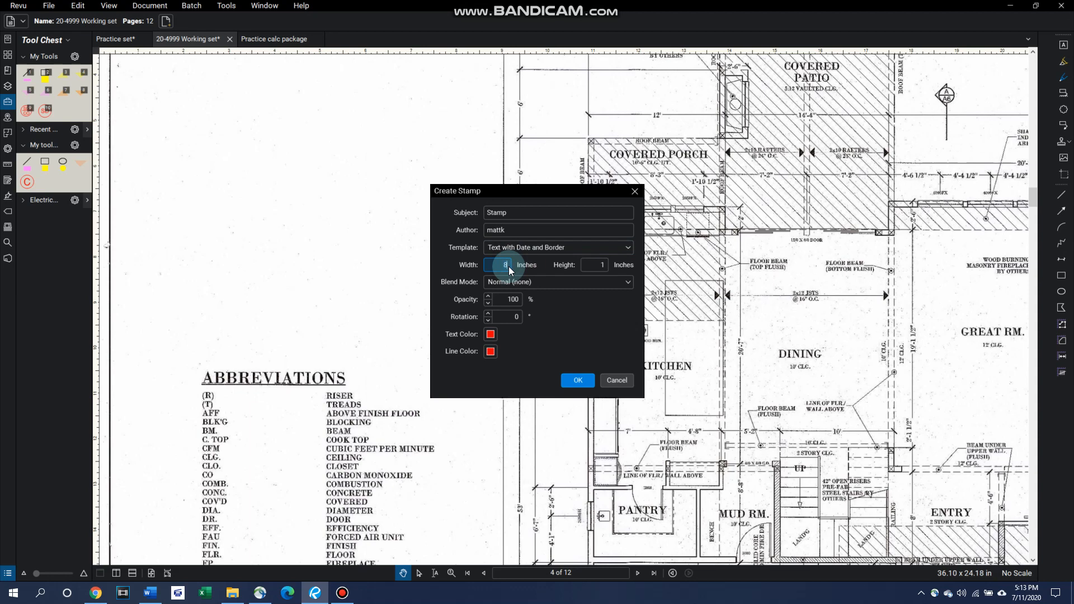
pyautogui.click(605, 265)
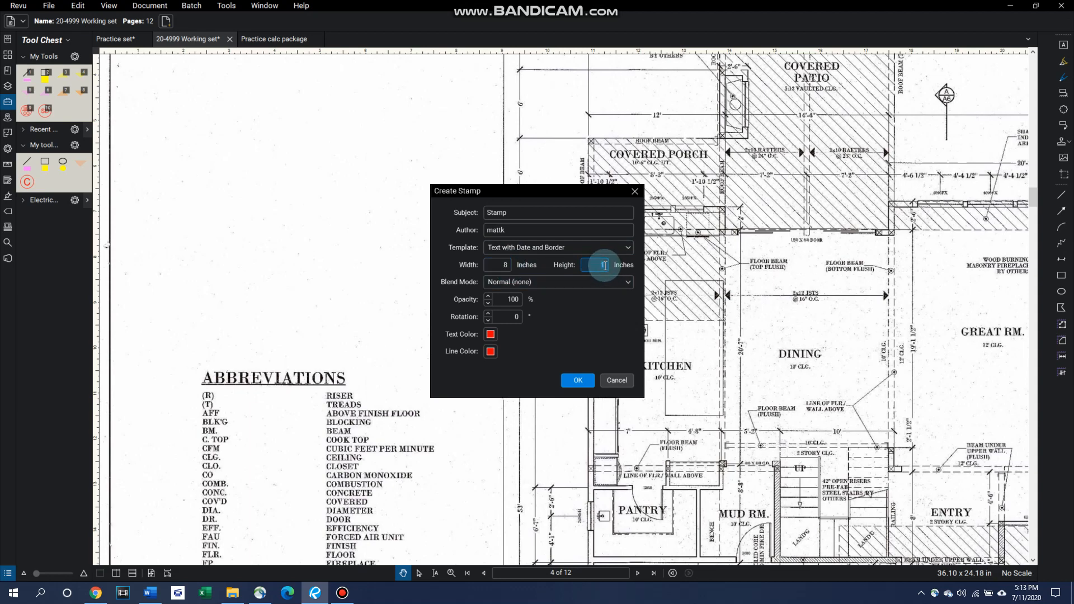
pyautogui.write('2')
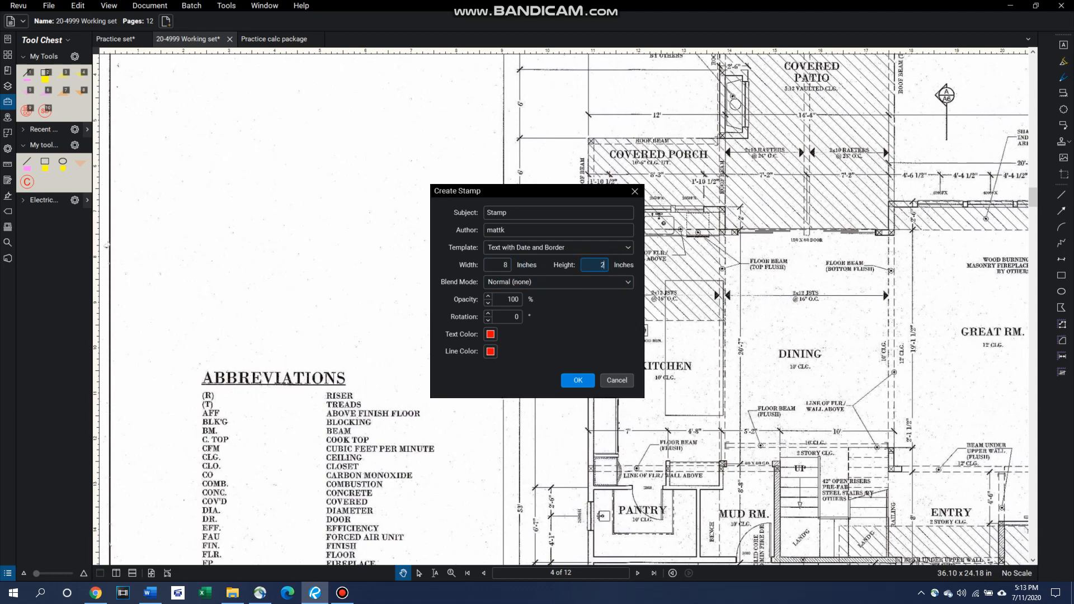
pyautogui.click(579, 379)
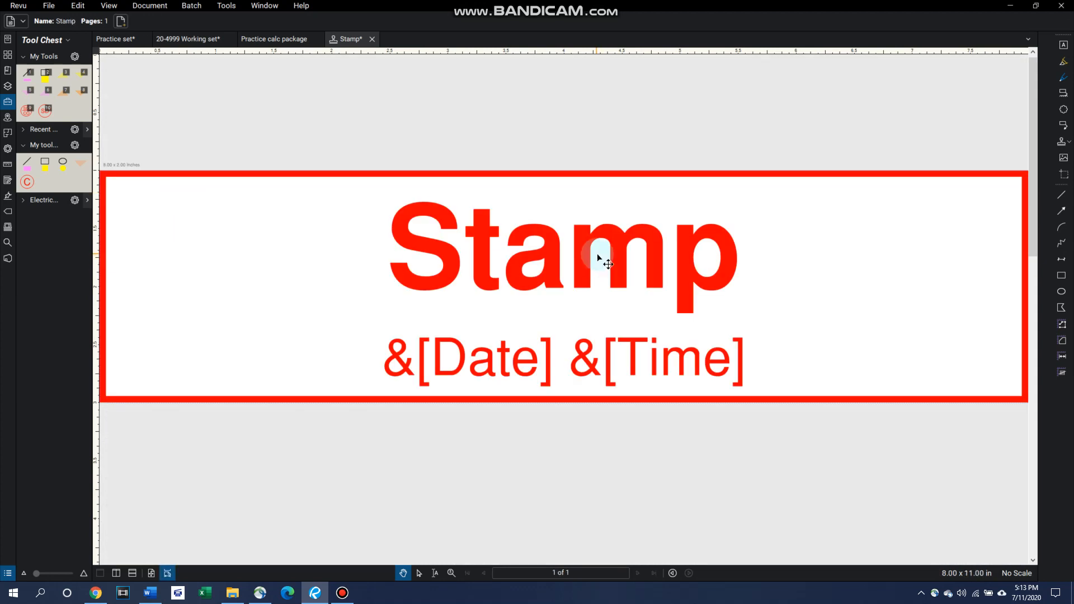
# Step: Set the font size of the stamp's title text to 22
pyautogui.scroll(-3, 577, 247)
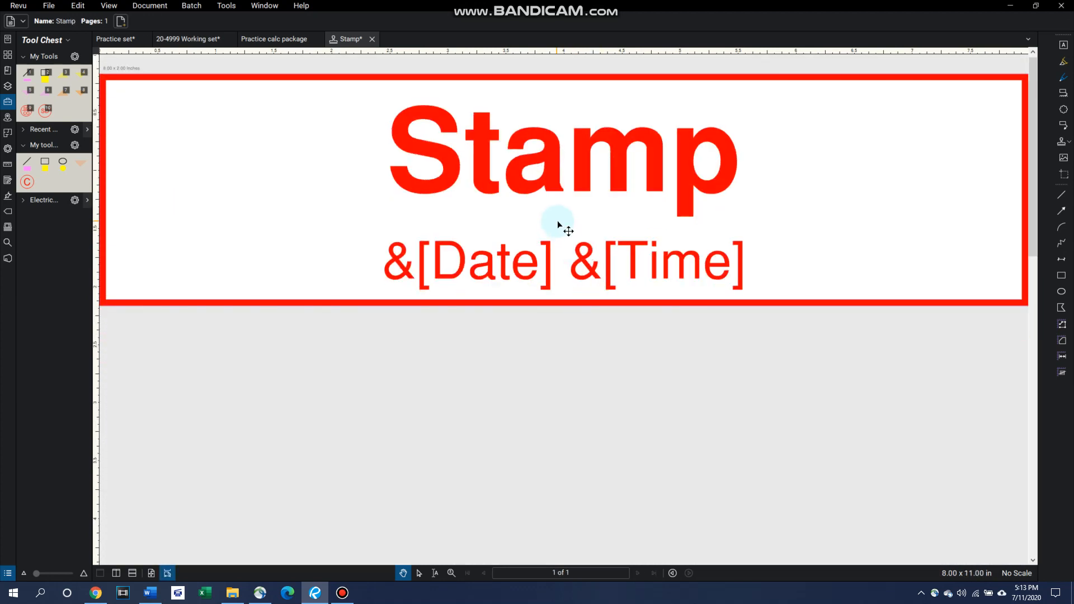
pyautogui.scroll(-3, 558, 220)
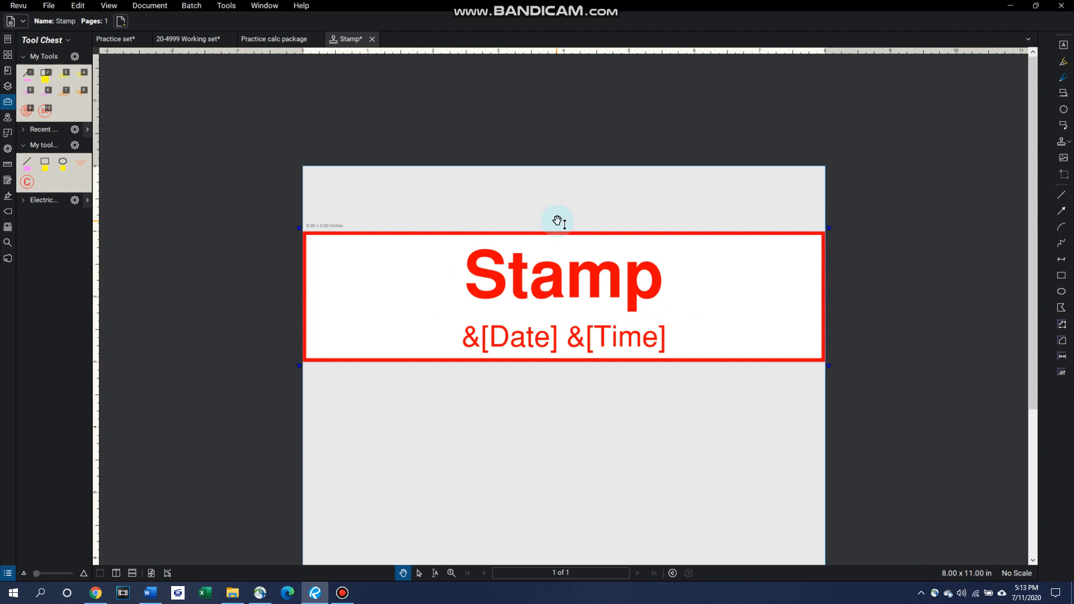
pyautogui.doubleClick(559, 283)
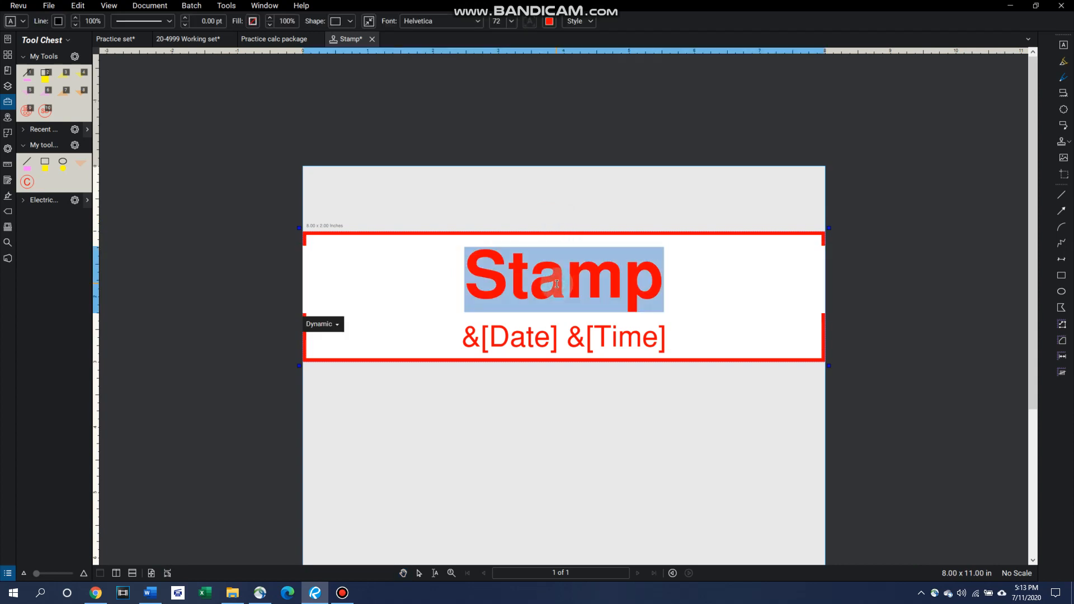
pyautogui.click(512, 21)
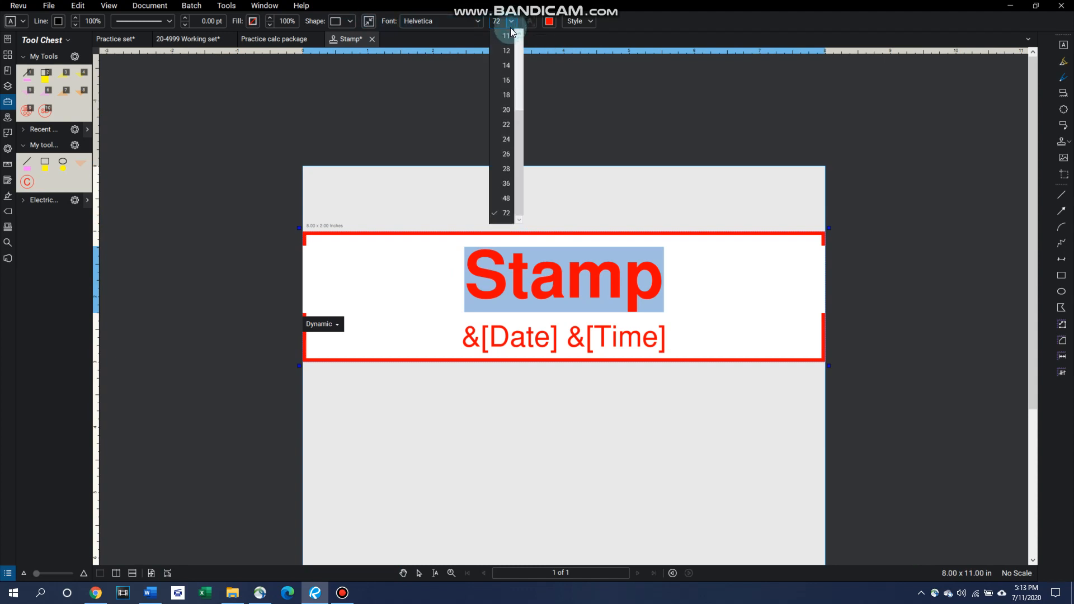
pyautogui.click(507, 125)
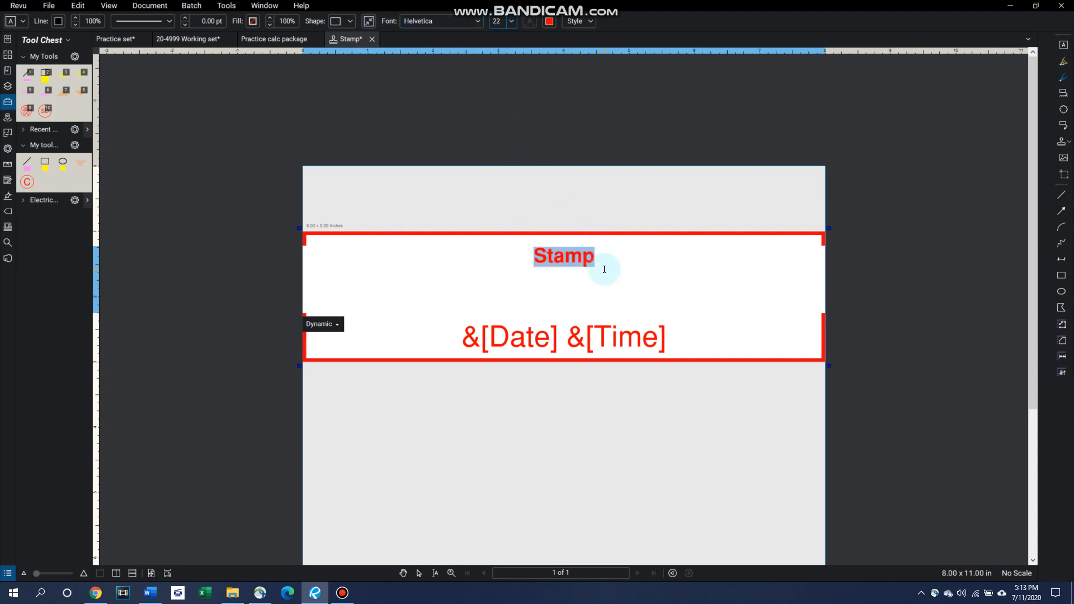
# Step: Replace the stamp's title text with "This is my stamp, there are many like it, but this one is mine!!!"
pyautogui.click(575, 260)
pyautogui.doubleClick(581, 261)
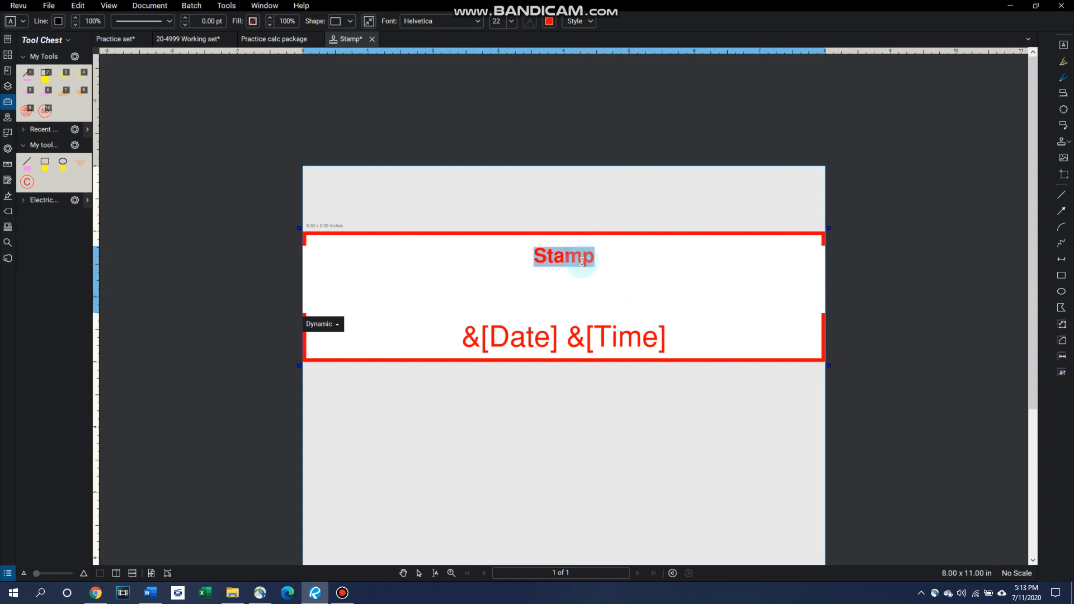
pyautogui.write('This is my s')
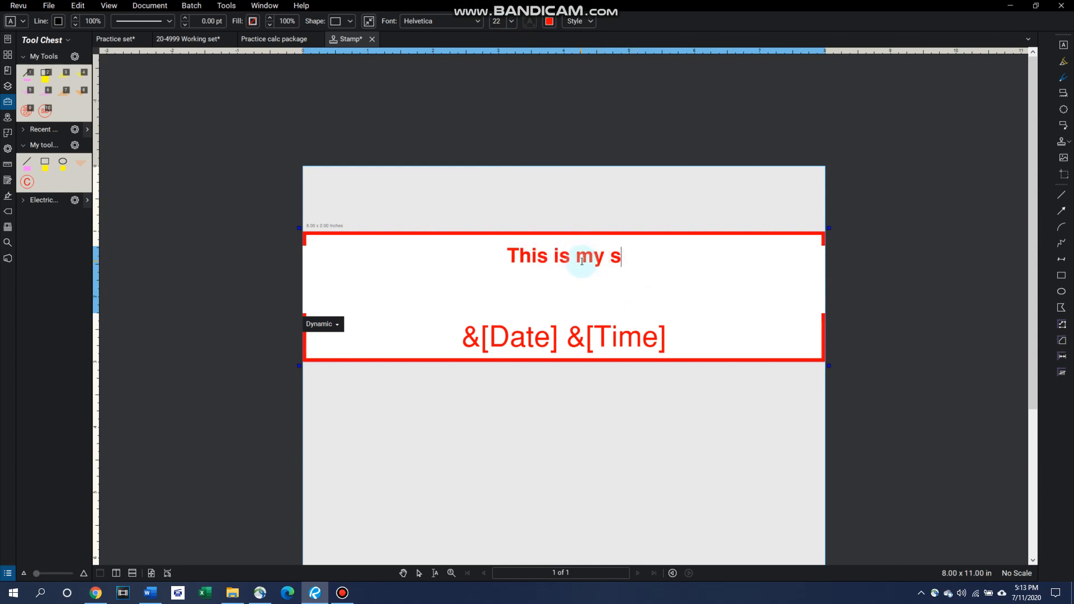
pyautogui.write('tamp, th')
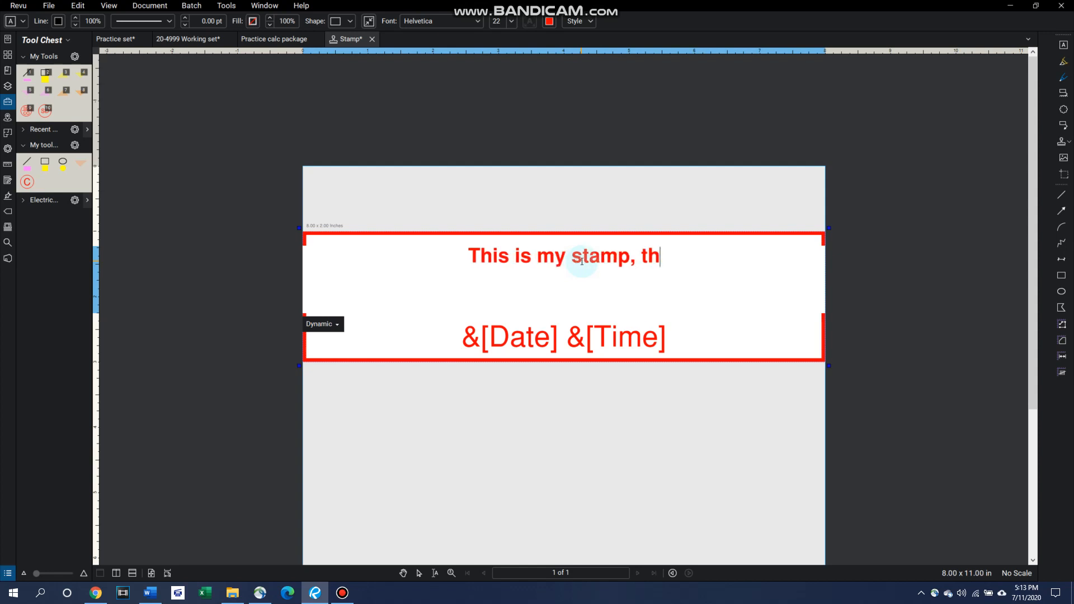
pyautogui.write('ere are may')
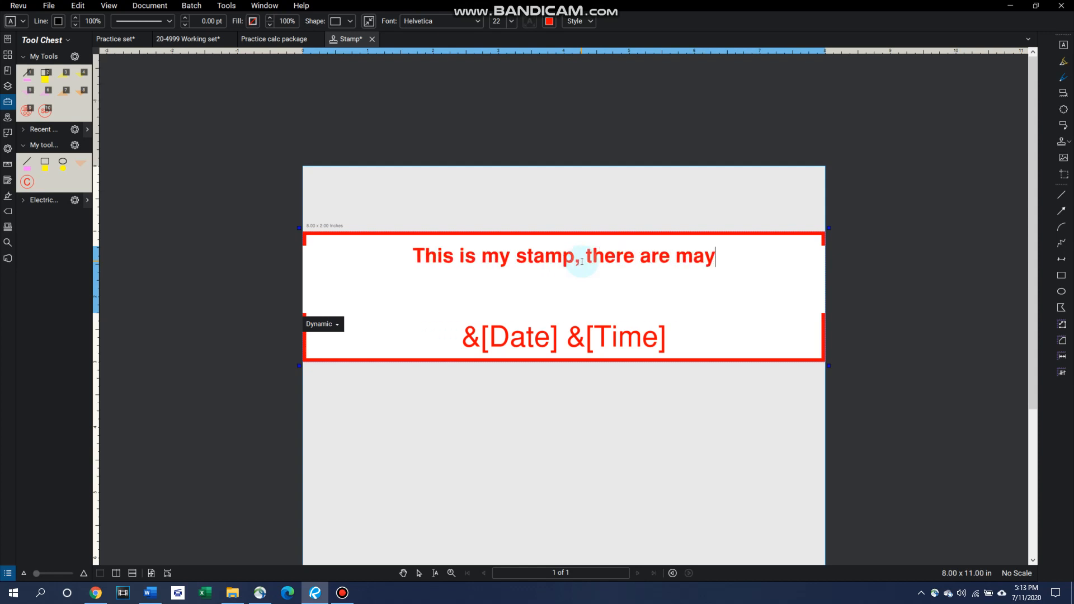
pyautogui.press('BackSpace')
pyautogui.write('ny lik')
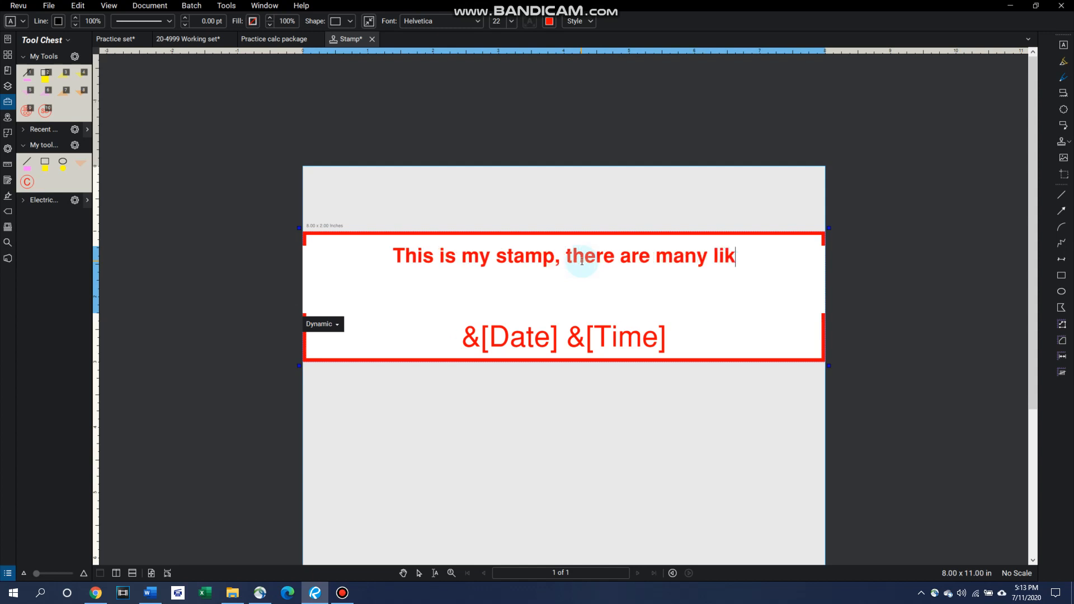
pyautogui.write('e it, but th')
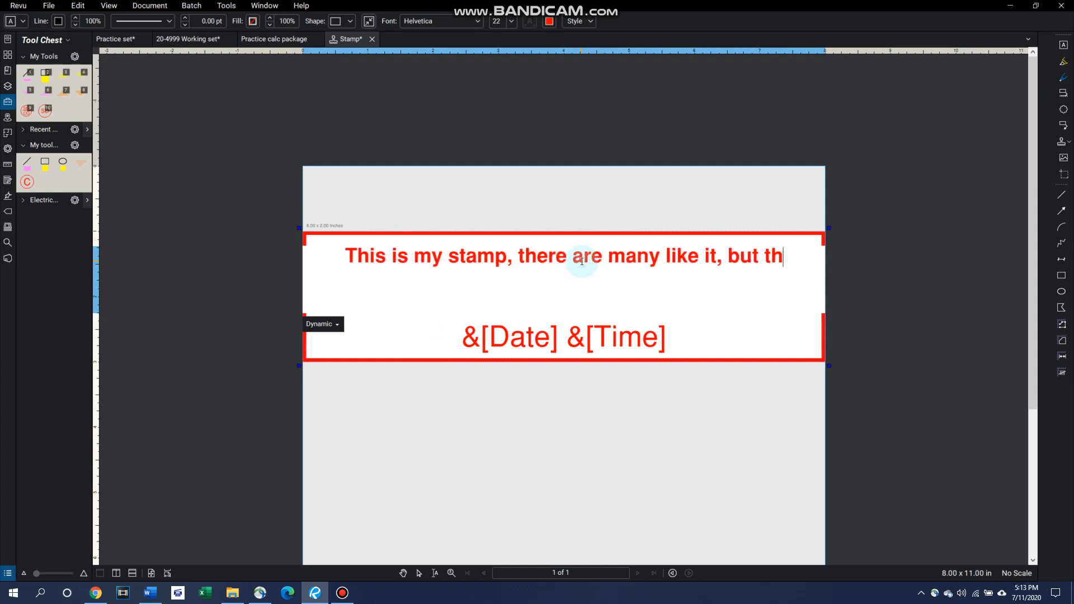
pyautogui.write('is one is mine')
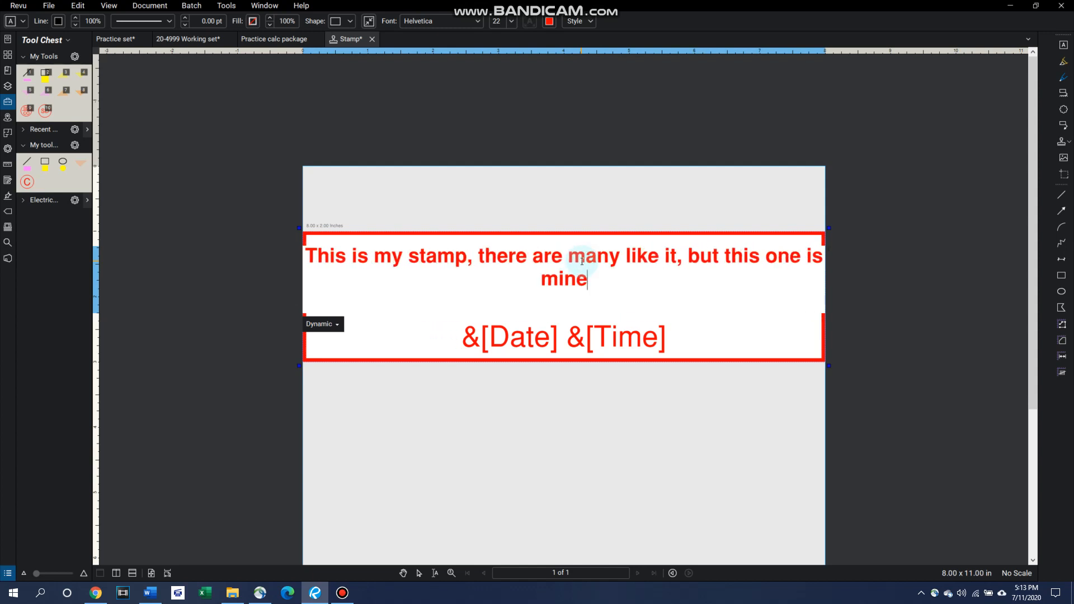
pyautogui.write('!!!')
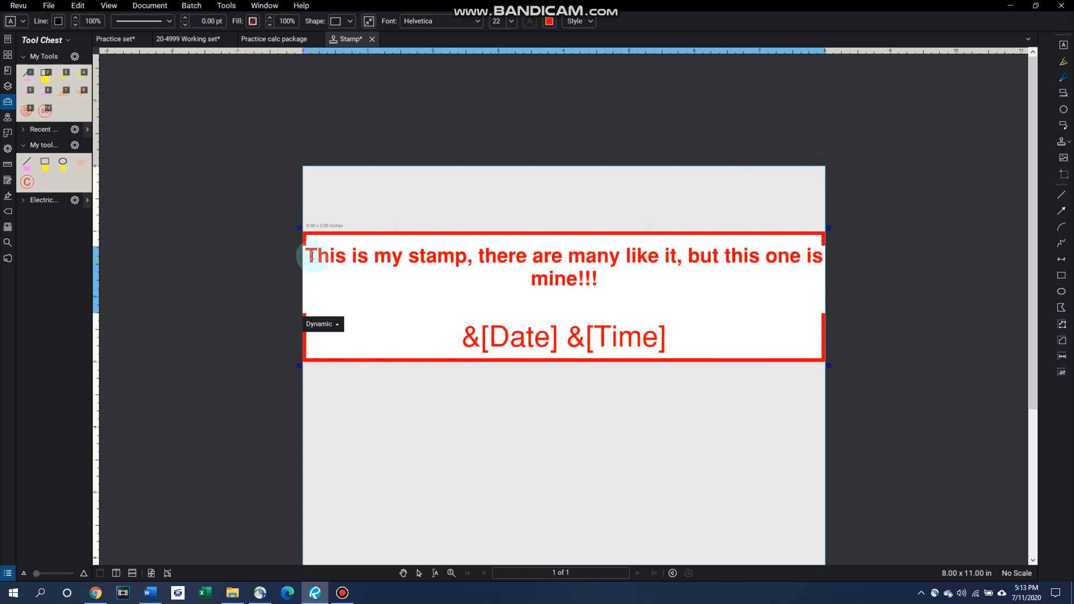
# Step: Try font sizes 26 and 28 on the whole stamp message, and set it to 36
pyautogui.moveTo(305, 251); pyautogui.dragTo(609, 276)
pyautogui.click(509, 22)
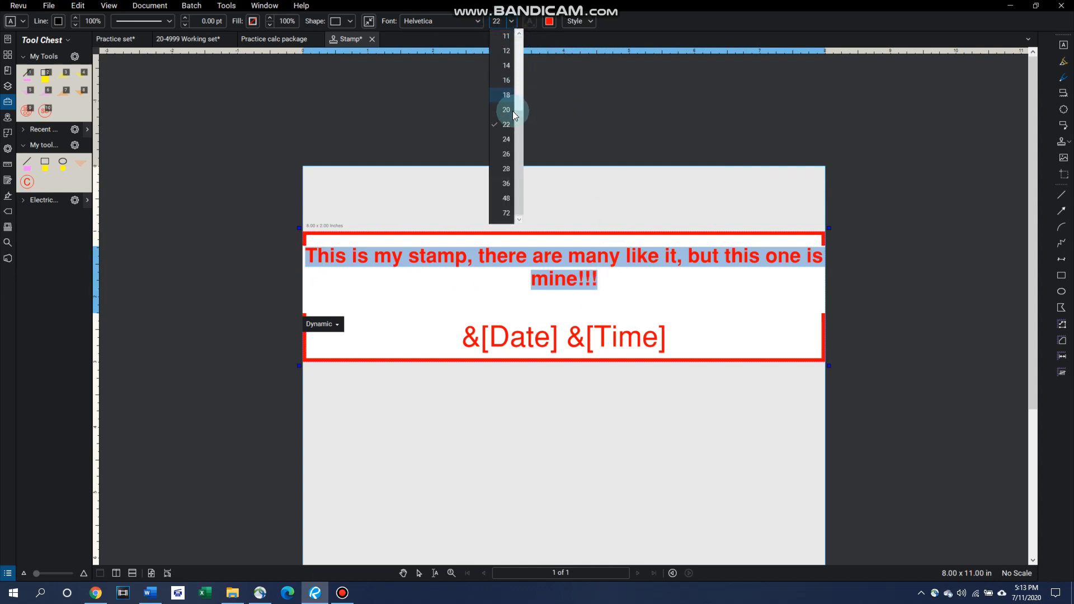
pyautogui.click(507, 156)
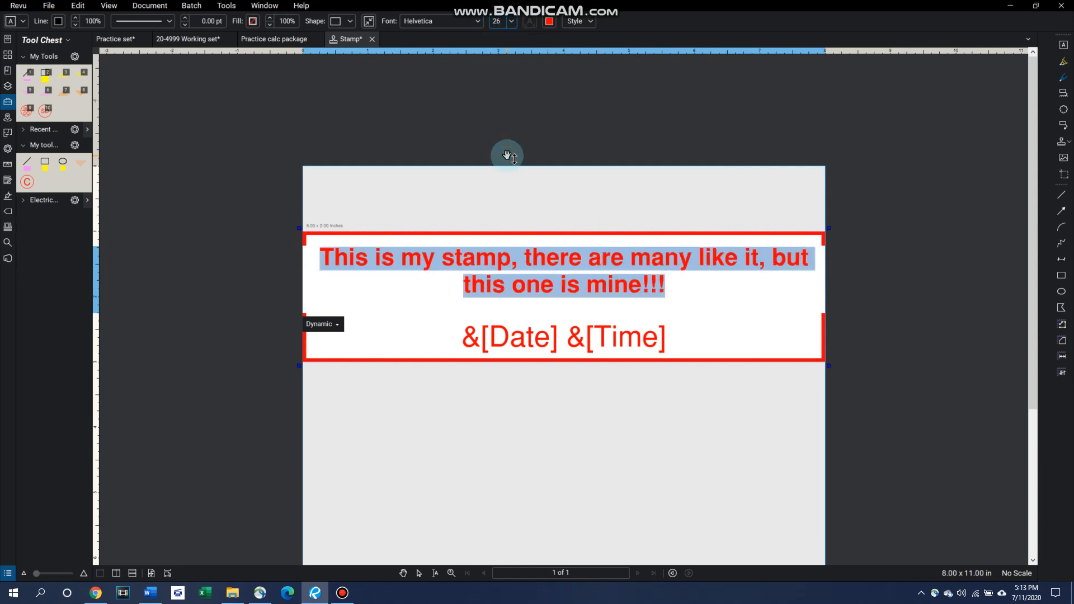
pyautogui.click(511, 21)
pyautogui.click(507, 169)
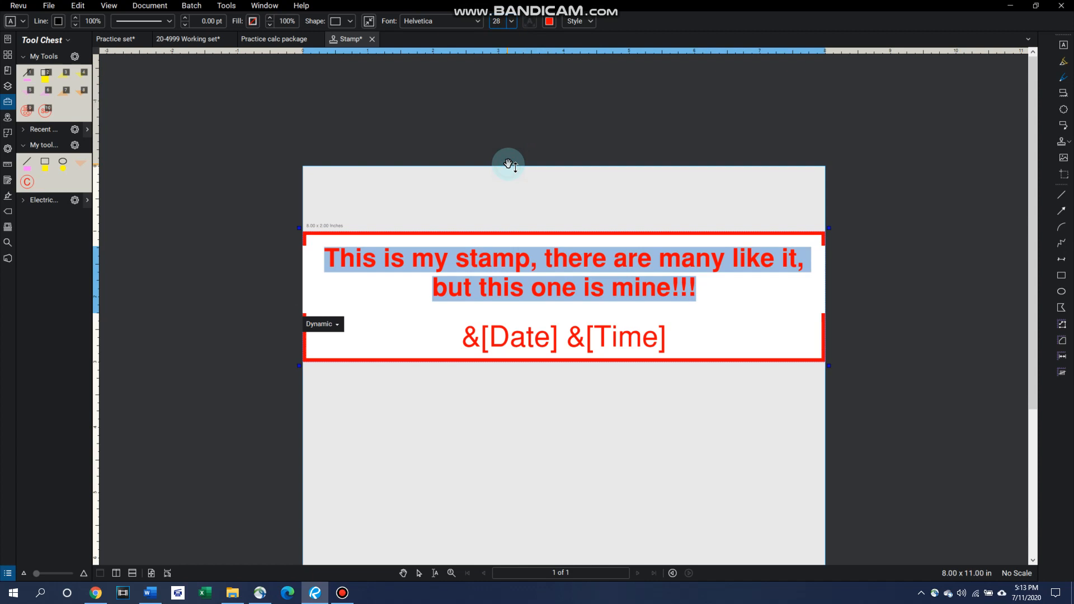
pyautogui.click(511, 21)
pyautogui.click(507, 184)
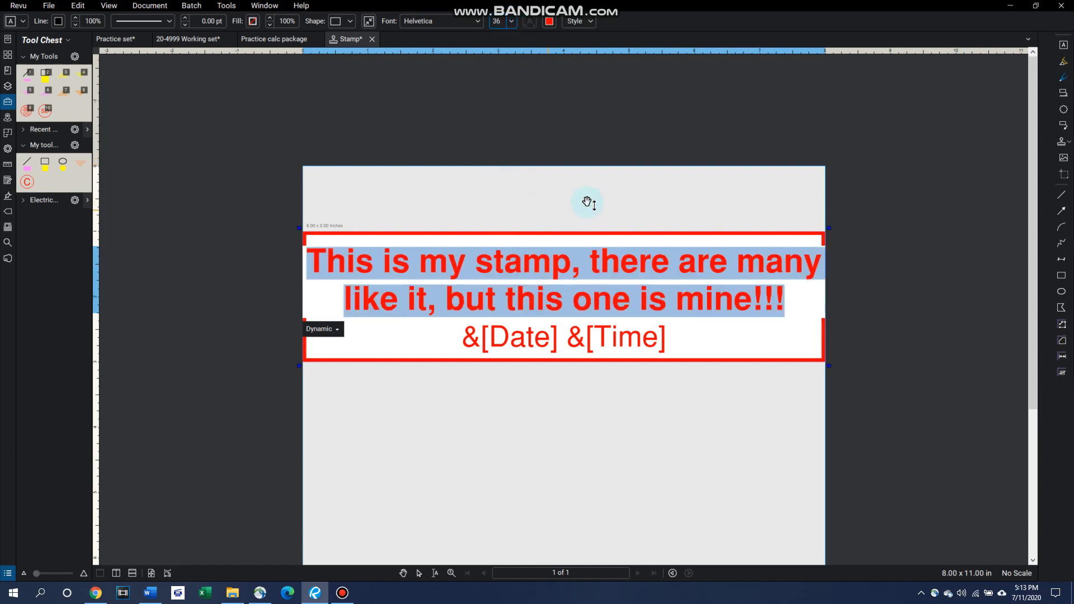
pyautogui.click(807, 313)
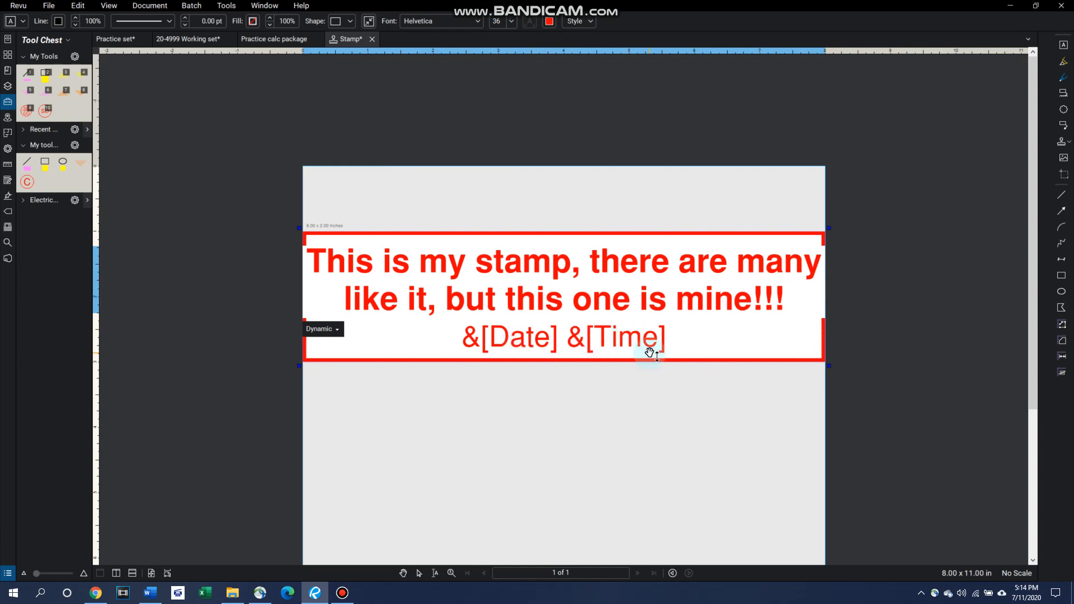
# Step: Save the stamp as a PDF named "This is mine" in the Stamps folder and close its document
pyautogui.click(49, 6)
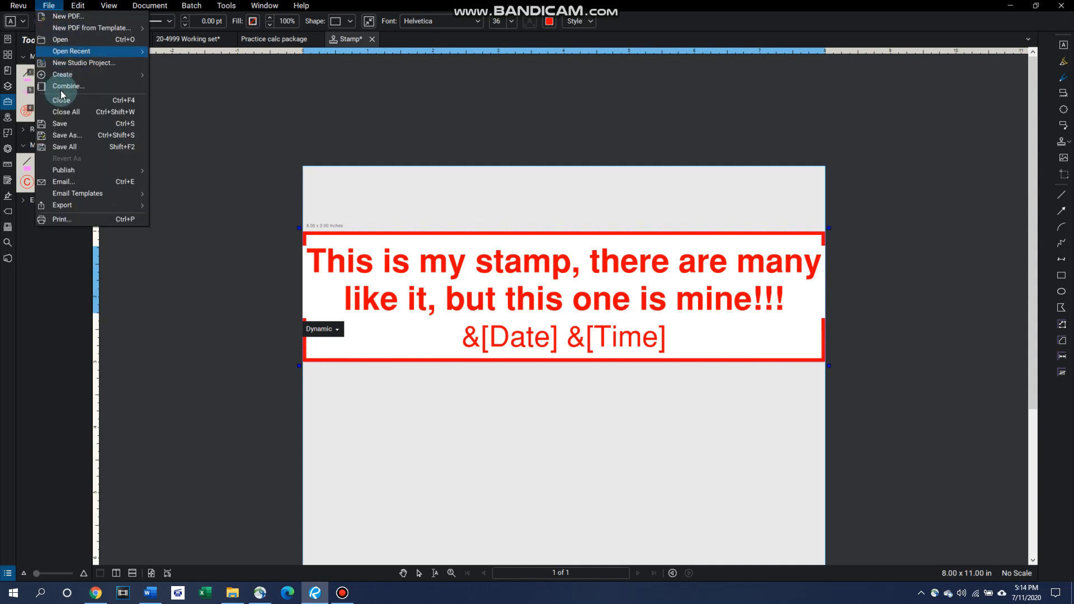
pyautogui.click(83, 136)
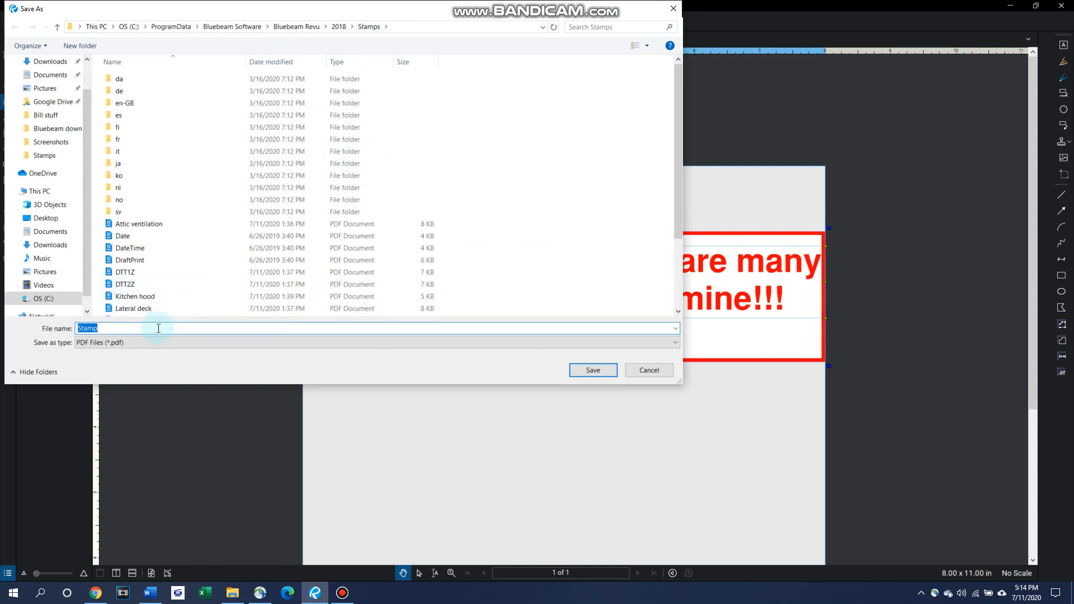
pyautogui.write('This is mine')
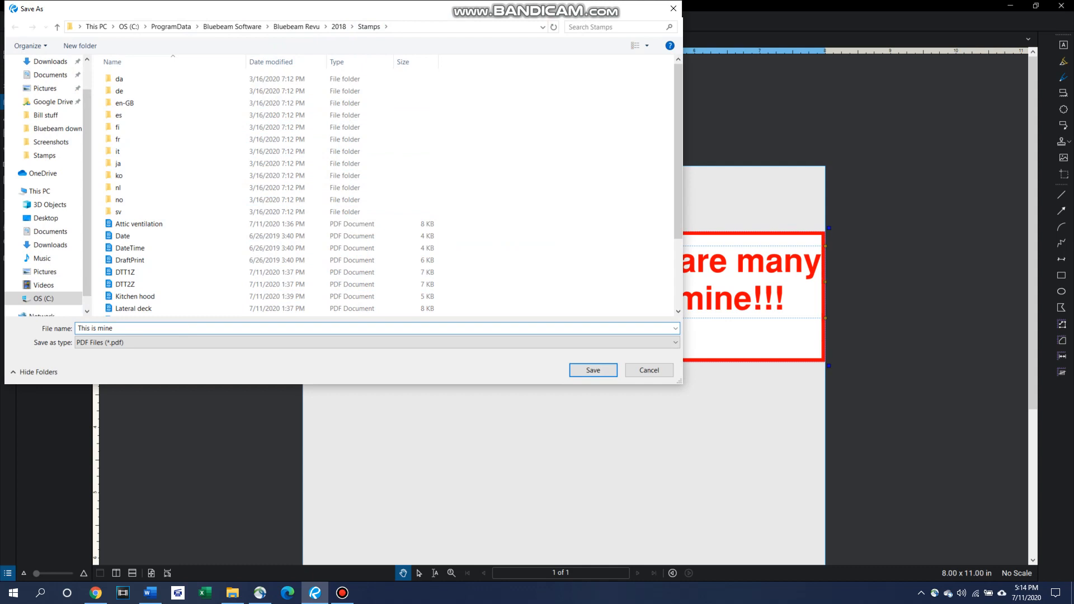
pyautogui.click(593, 370)
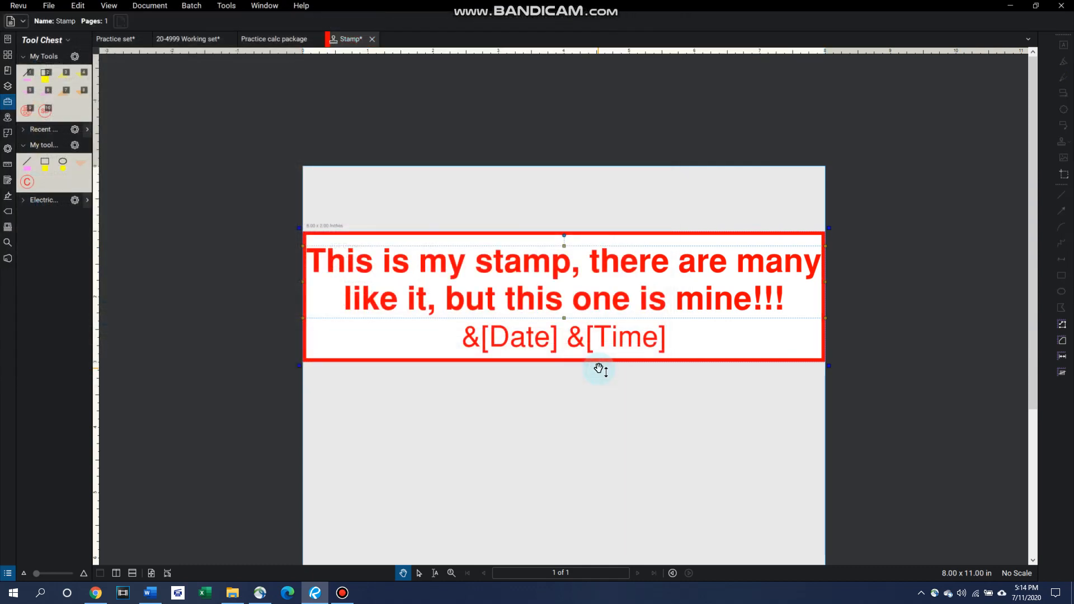
pyautogui.click(385, 40)
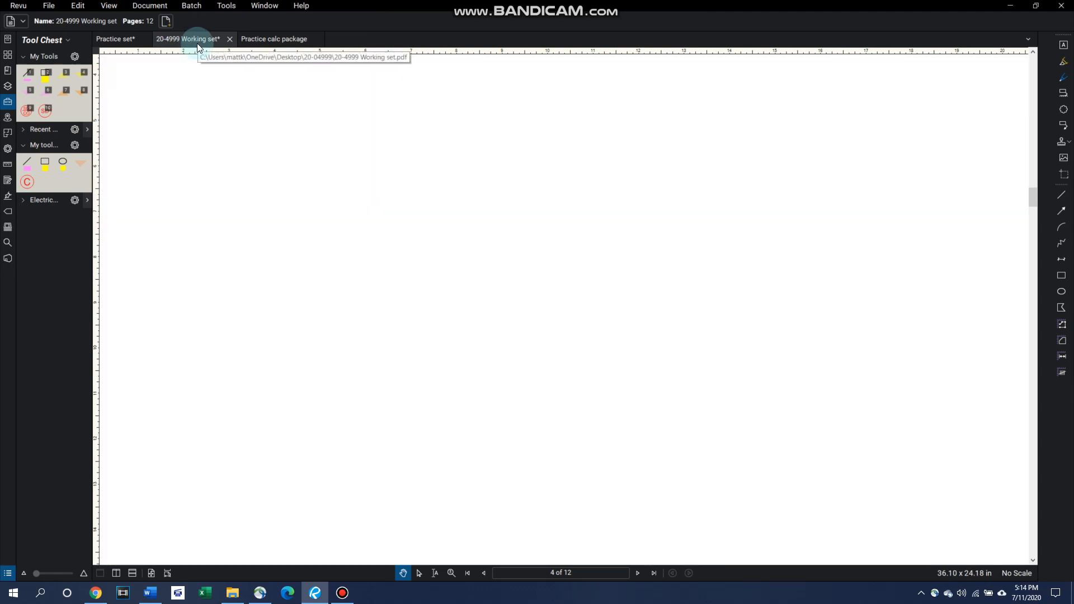
# Step: Place the "This is mine" stamp in the blank area above the Abbreviations list on the 20-4999 Working set floor plan
pyautogui.moveTo(363, 210); pyautogui.dragTo(442, 225)
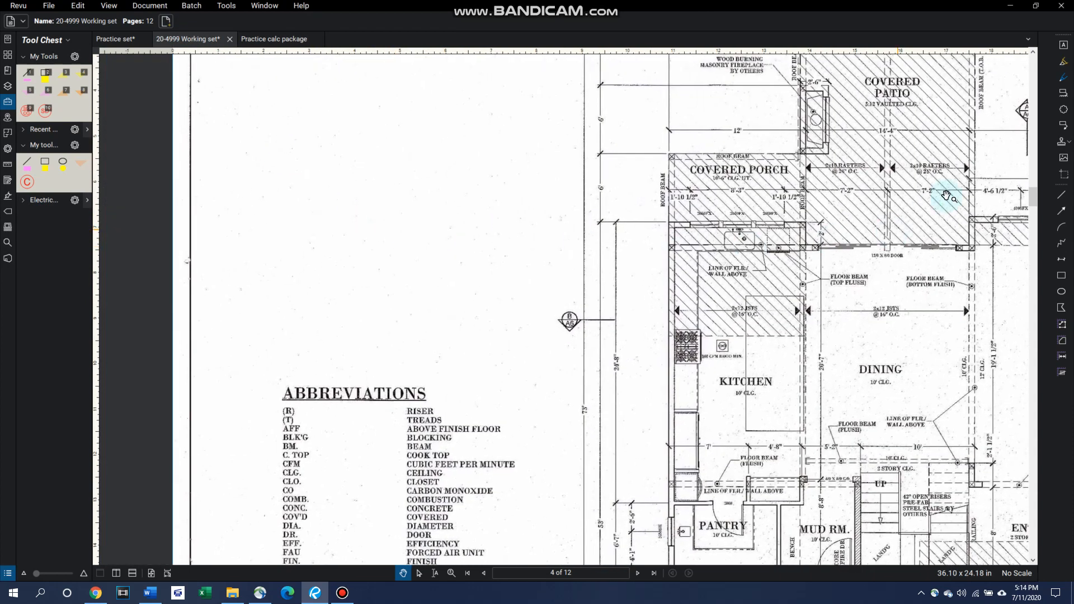
pyautogui.click(1059, 142)
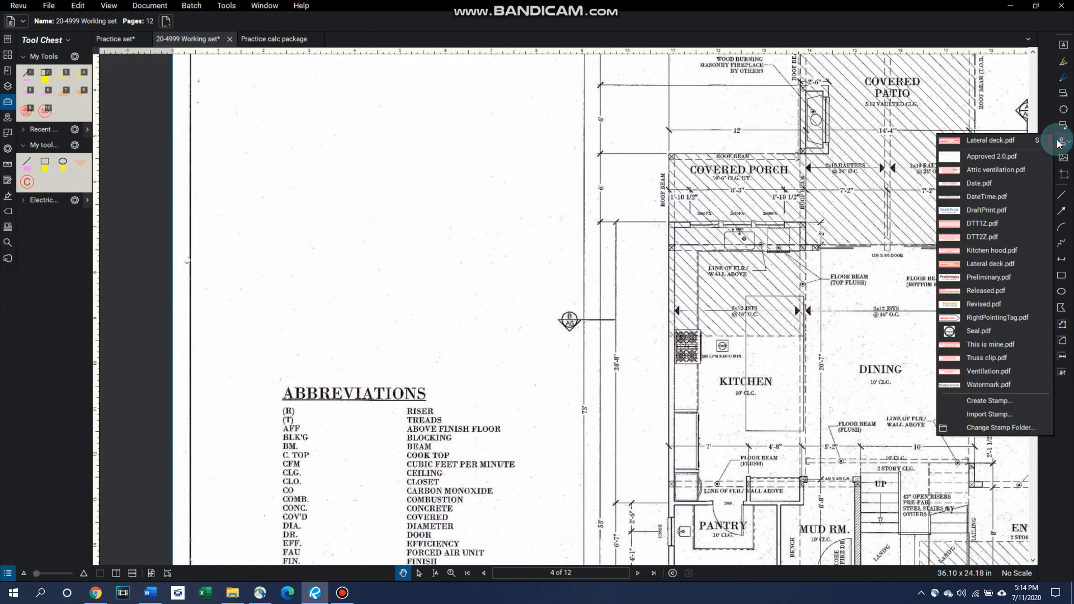
pyautogui.click(997, 345)
pyautogui.click(284, 117)
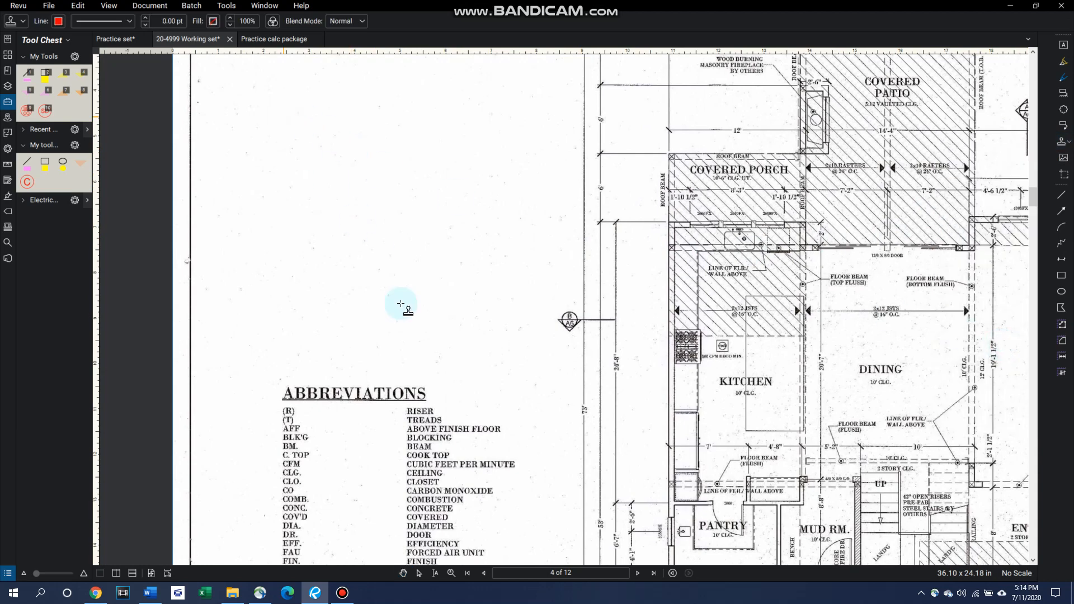
pyautogui.moveTo(284, 98); pyautogui.dragTo(405, 142)
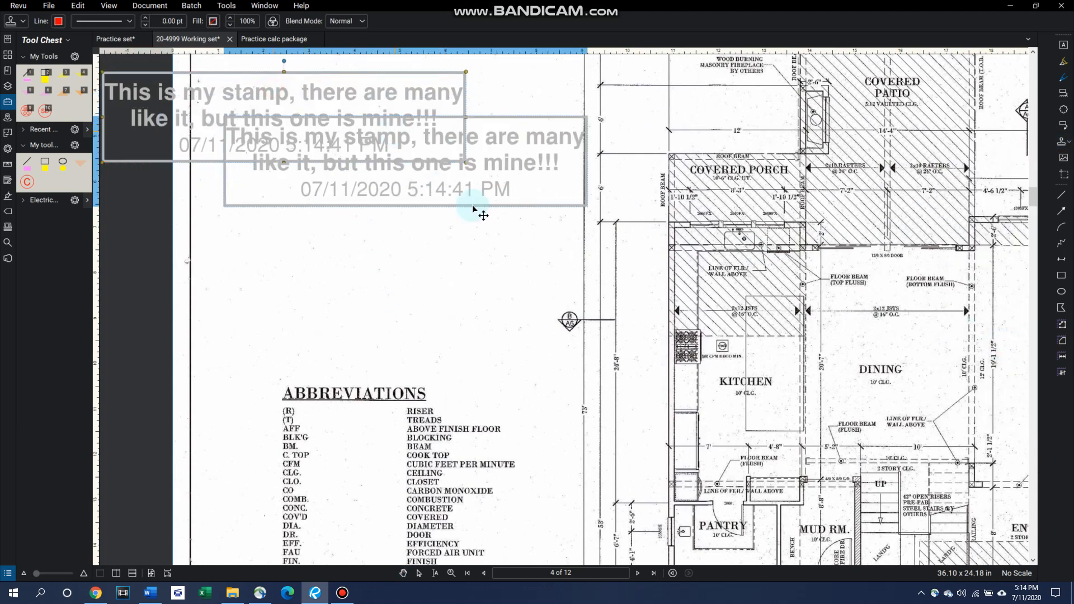
# Step: Shrink the placed stamp to roughly two-thirds of its size and reposition it in the blank area above the Abbreviations list
pyautogui.moveTo(589, 202); pyautogui.dragTo(541, 184)
pyautogui.doubleClick(541, 184)
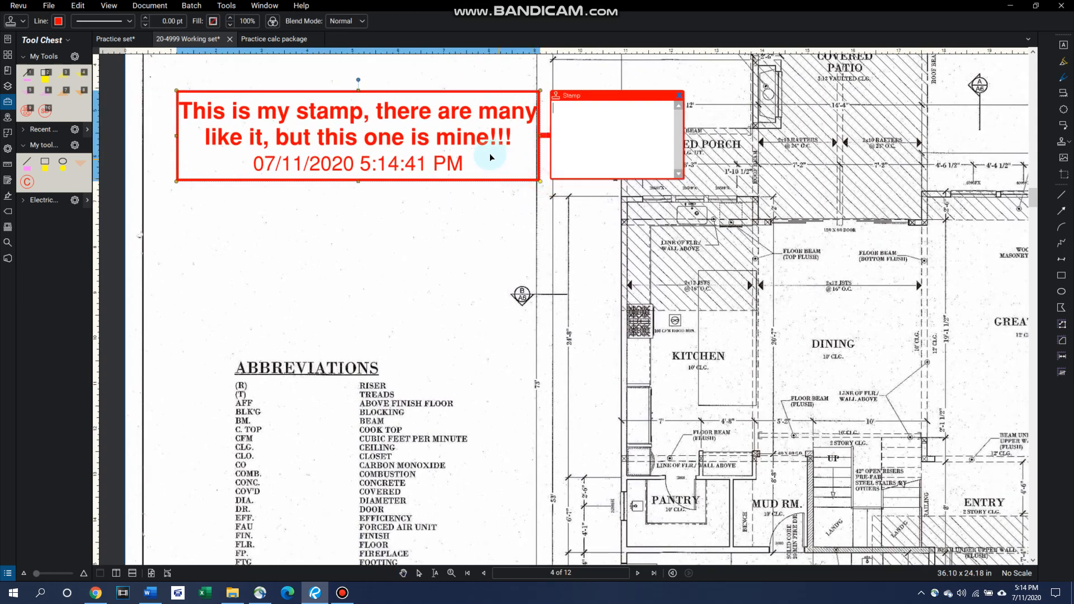
pyautogui.click(680, 96)
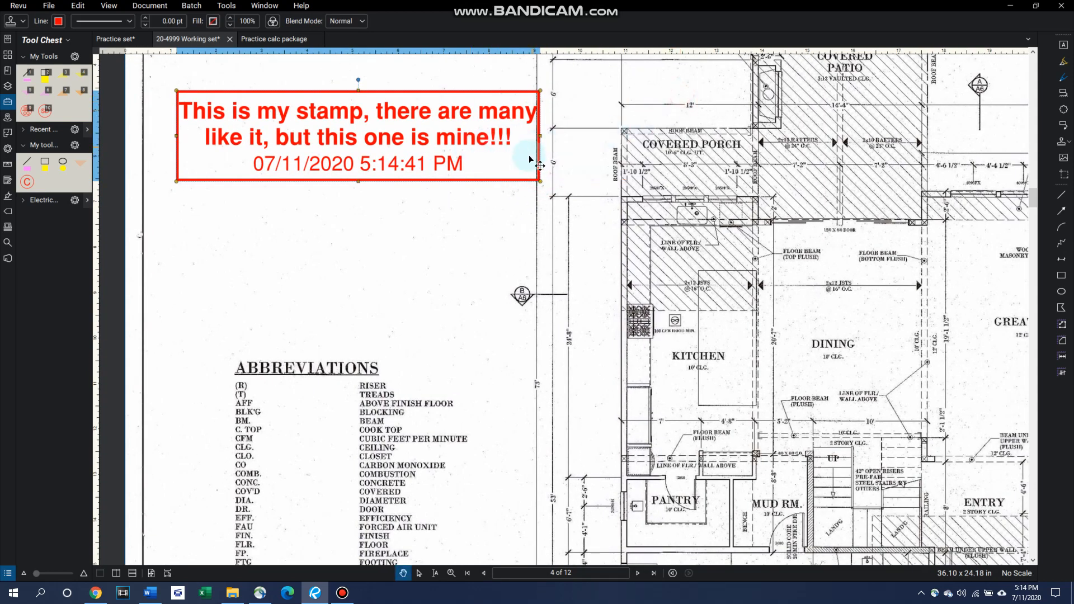
pyautogui.moveTo(541, 182); pyautogui.dragTo(414, 150)
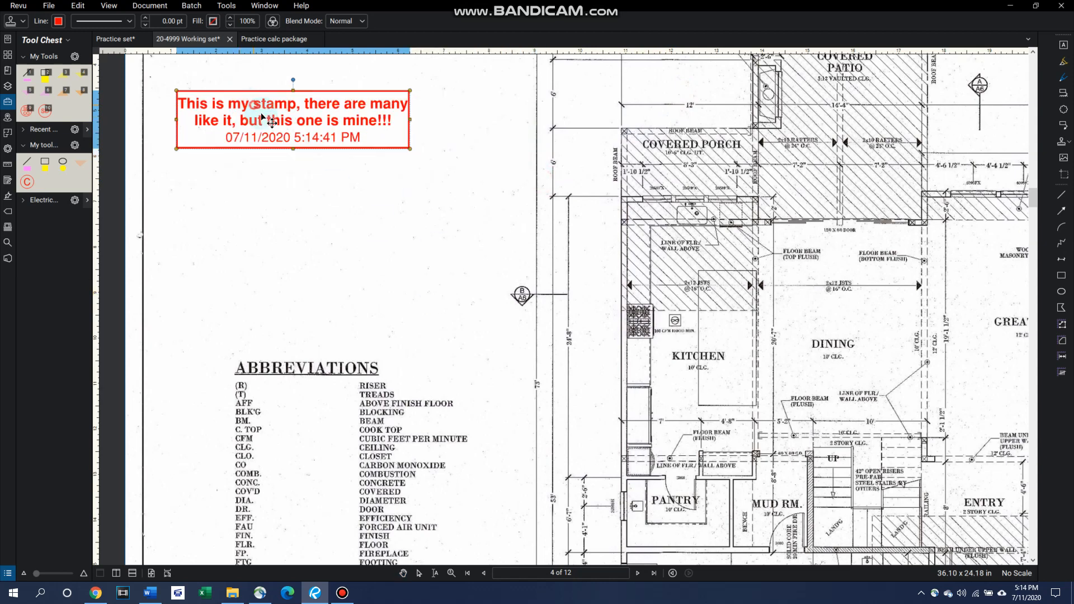
pyautogui.moveTo(256, 129); pyautogui.dragTo(301, 182)
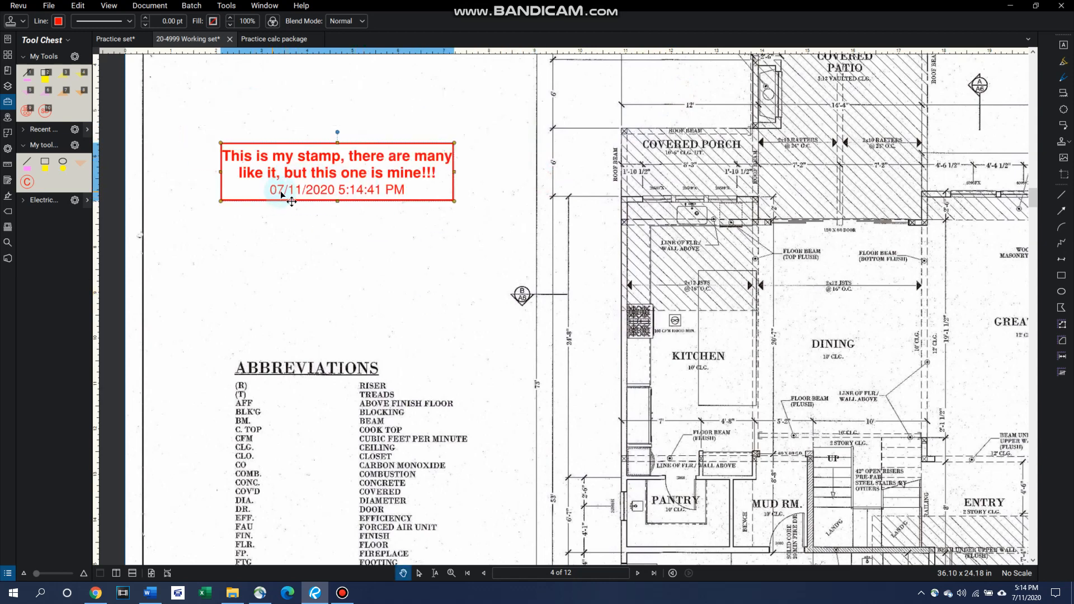